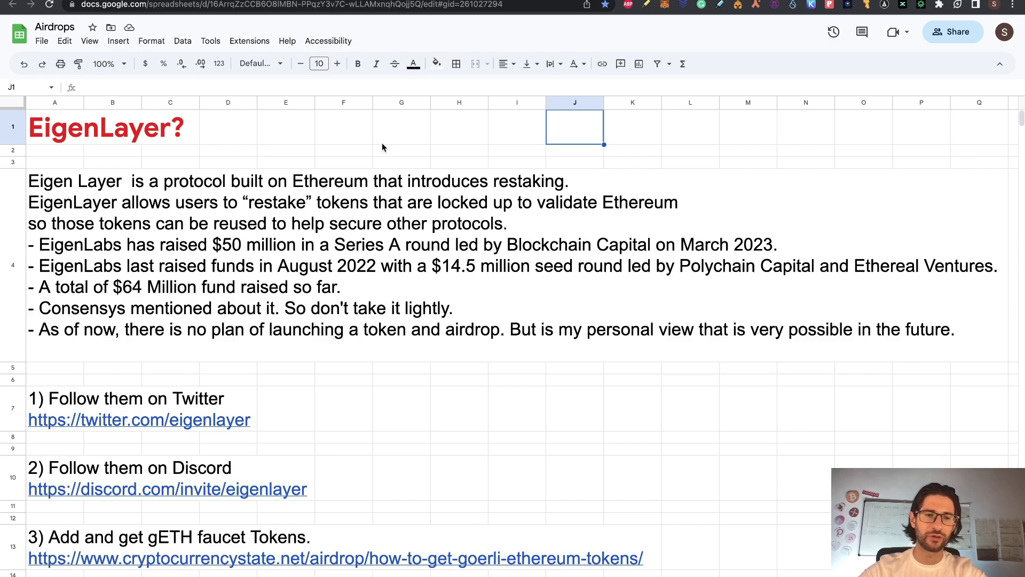
Review the numbered EigenLayer airdrop instructions in the Airdrops spreadsheet, from following on Twitter to unstaking.
scroll(382, 147, "down", 5)
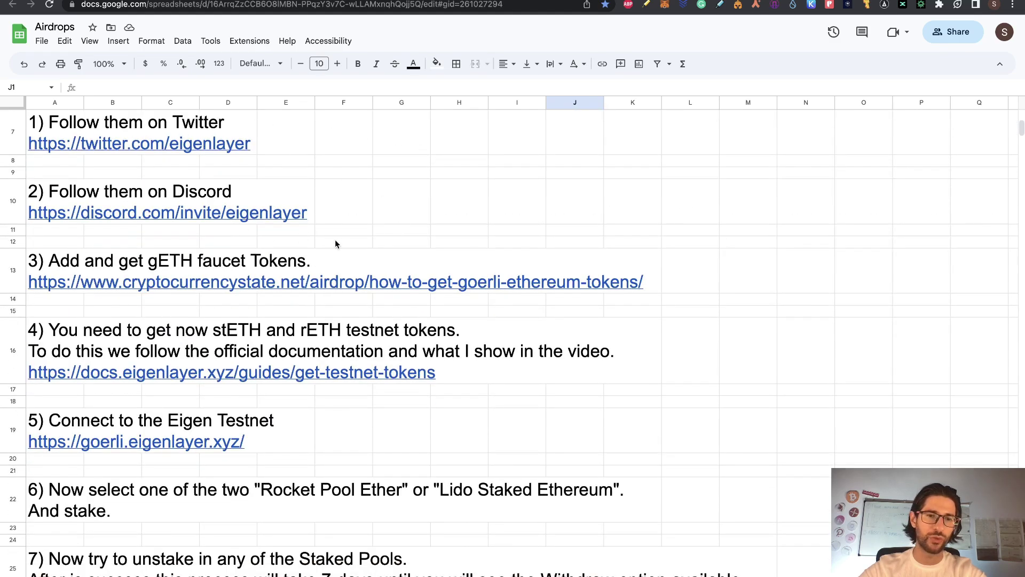
scroll(593, 258, "down", 3)
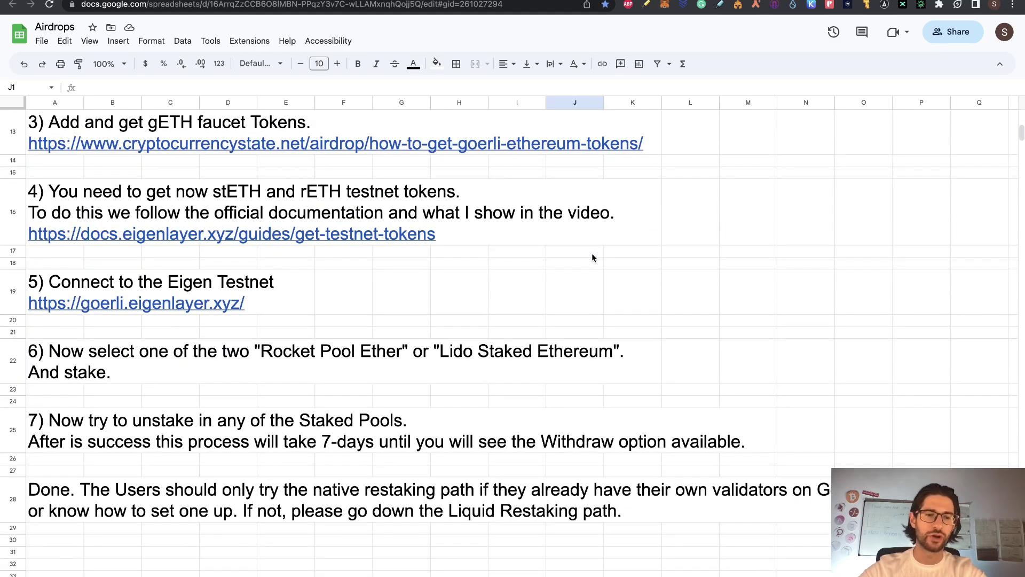
scroll(592, 257, "up", 8)
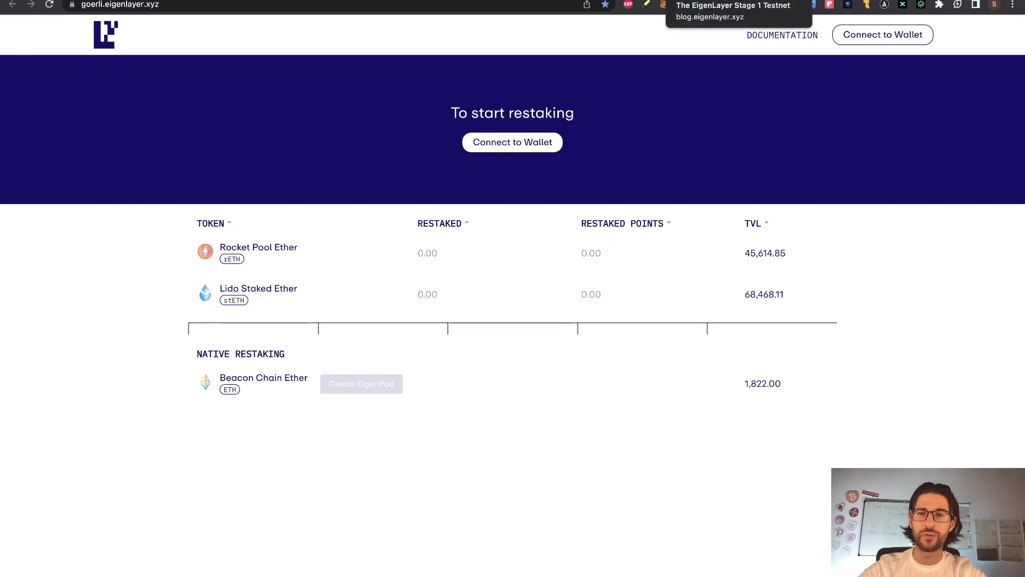
Show the EigenLayer blog post announcing the Stage 1 Testnet.
left_click(737, 1)
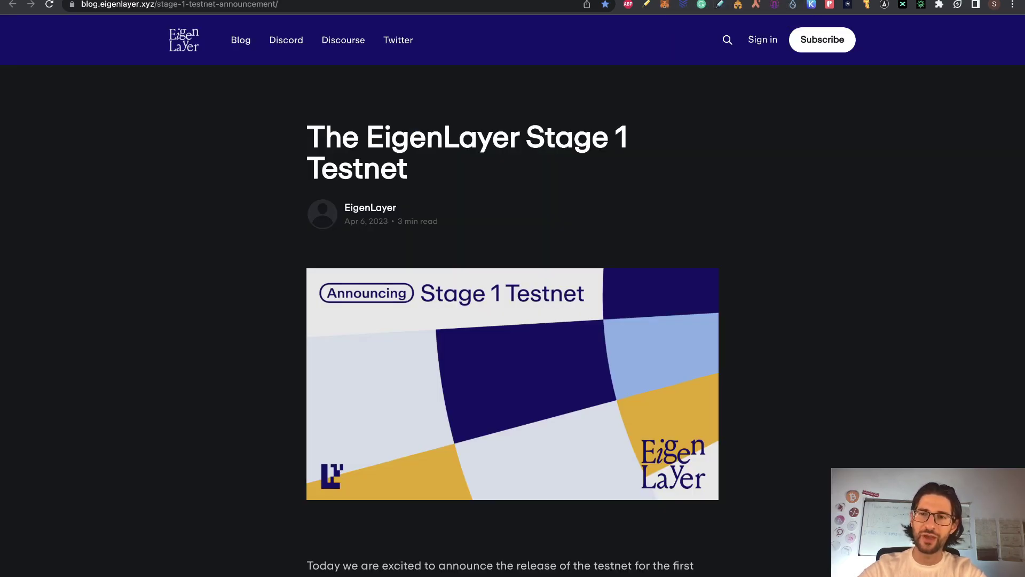
left_click(780, 1)
left_click(737, 1)
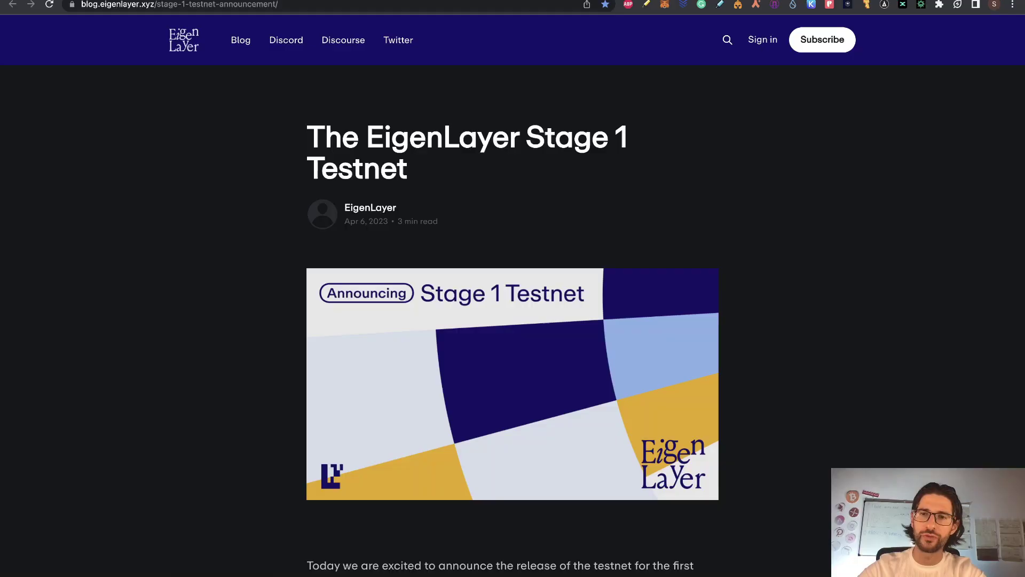
Switch to the cryptocurrencystate.net Videos page and look through its airdrop guides.
key("ctrl+Tab")
key("ctrl+Tab")
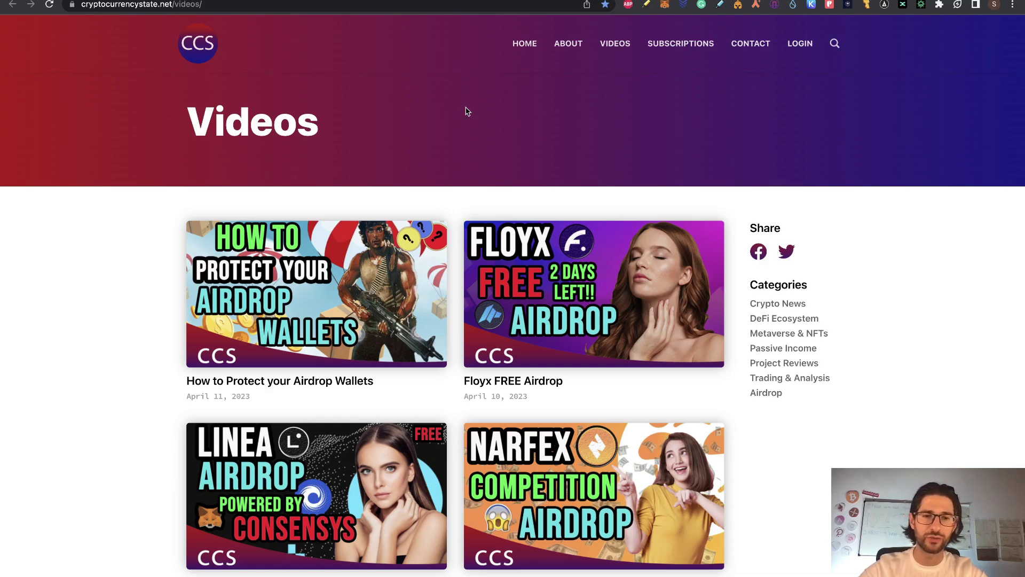
scroll(559, 142, "down", 5)
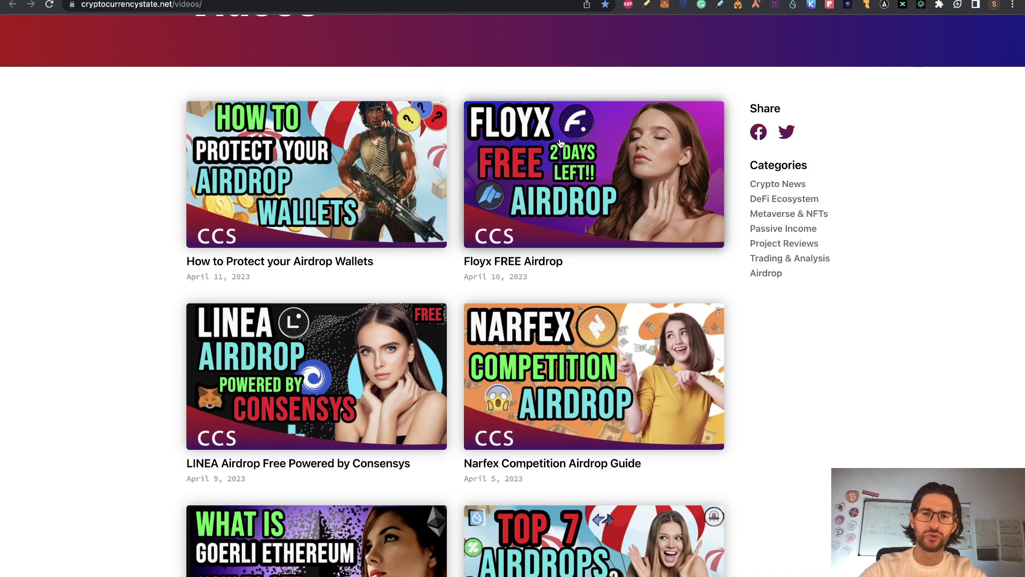
scroll(571, 191, "down", 5)
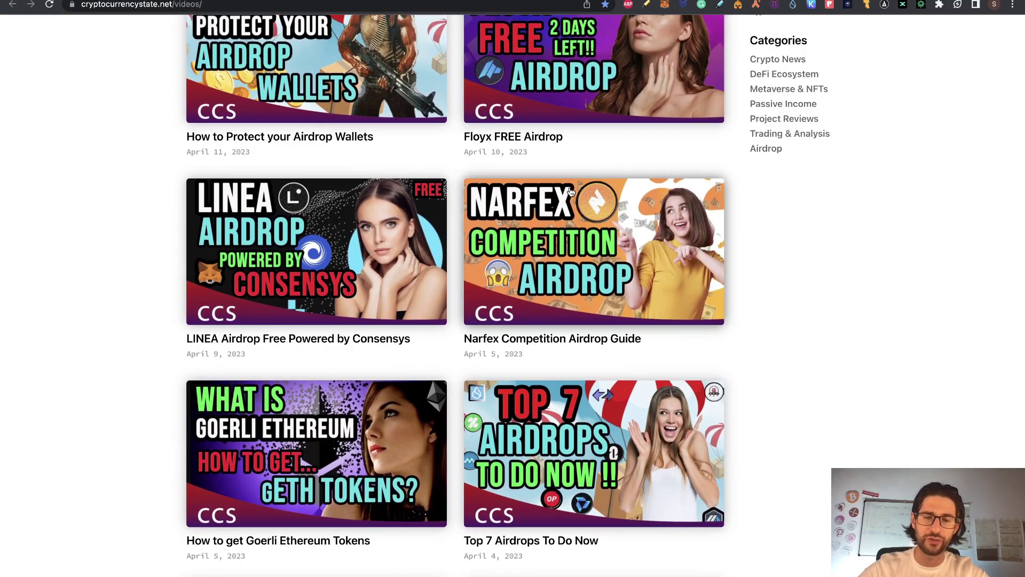
scroll(570, 191, "down", 10)
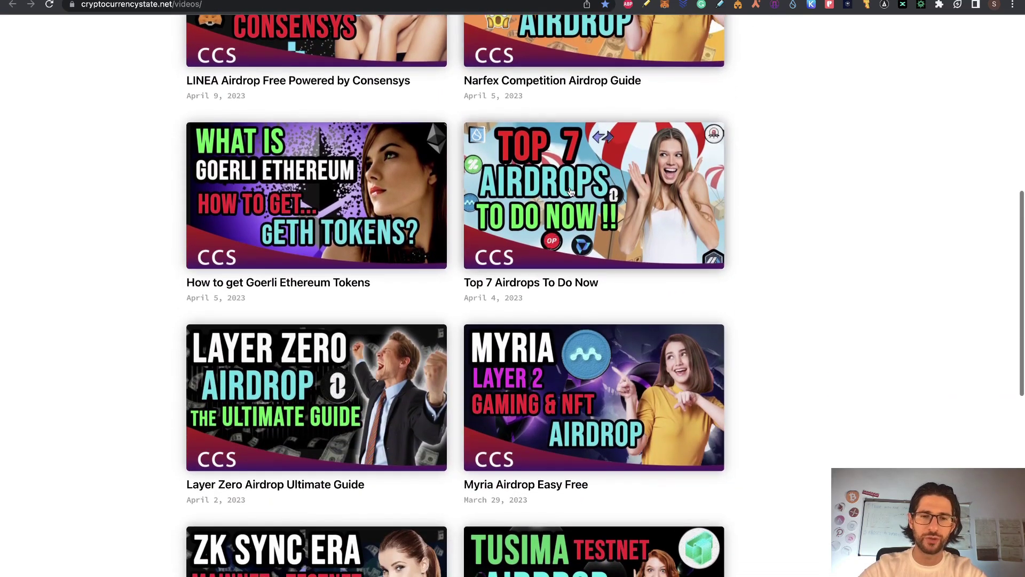
scroll(305, 342, "down", 2)
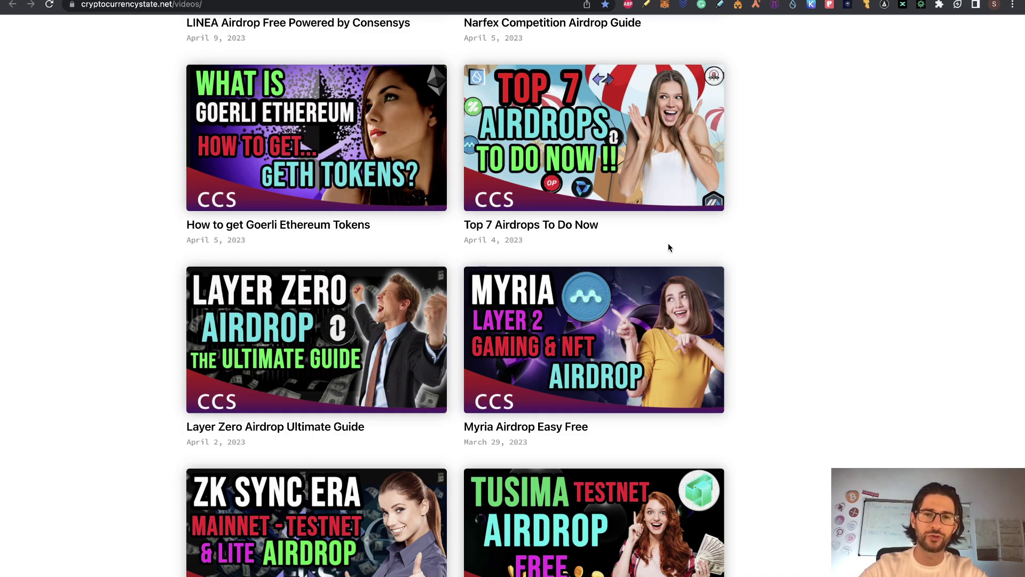
scroll(668, 244, "up", 4)
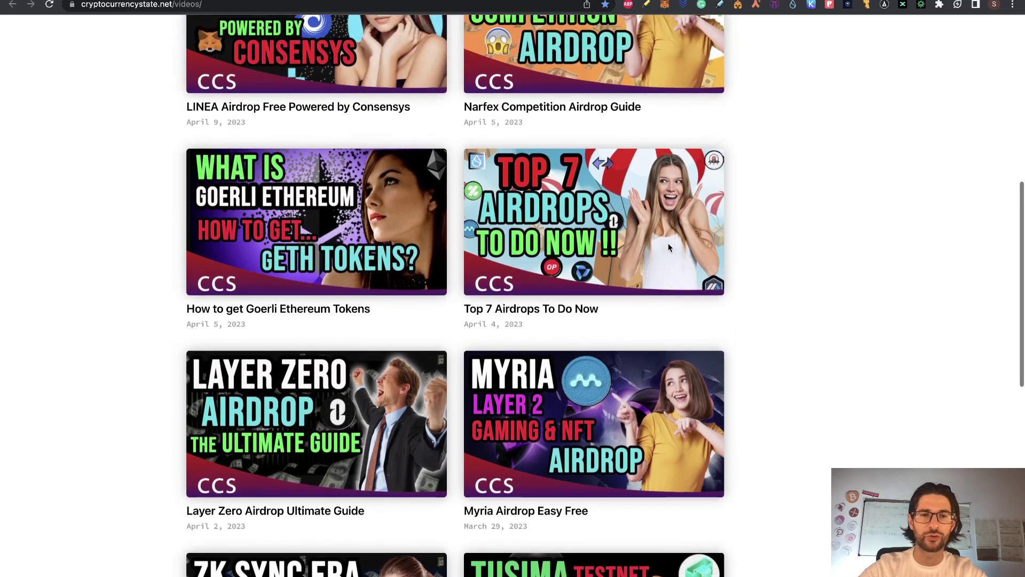
scroll(668, 246, "up", 6)
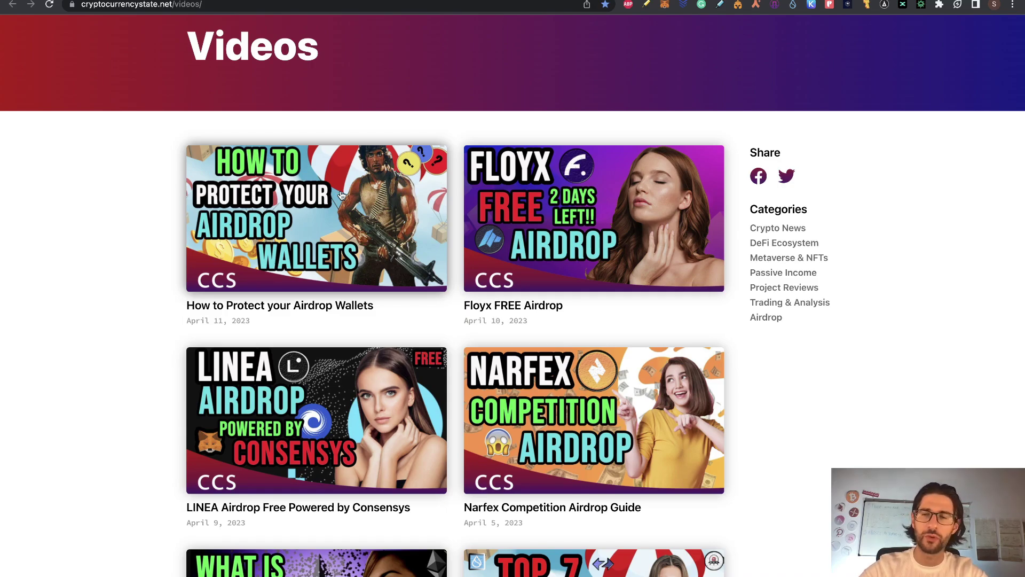
scroll(340, 195, "up", 2)
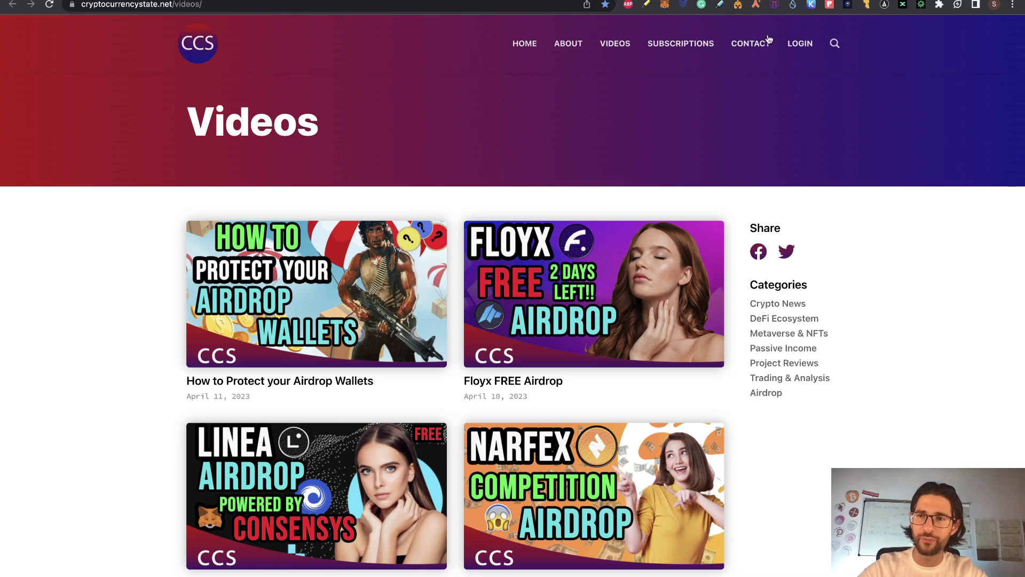
Open the site's Subscriptions page and examine the introduction and the Discord and APP + Discord subscription offers.
left_click(681, 43)
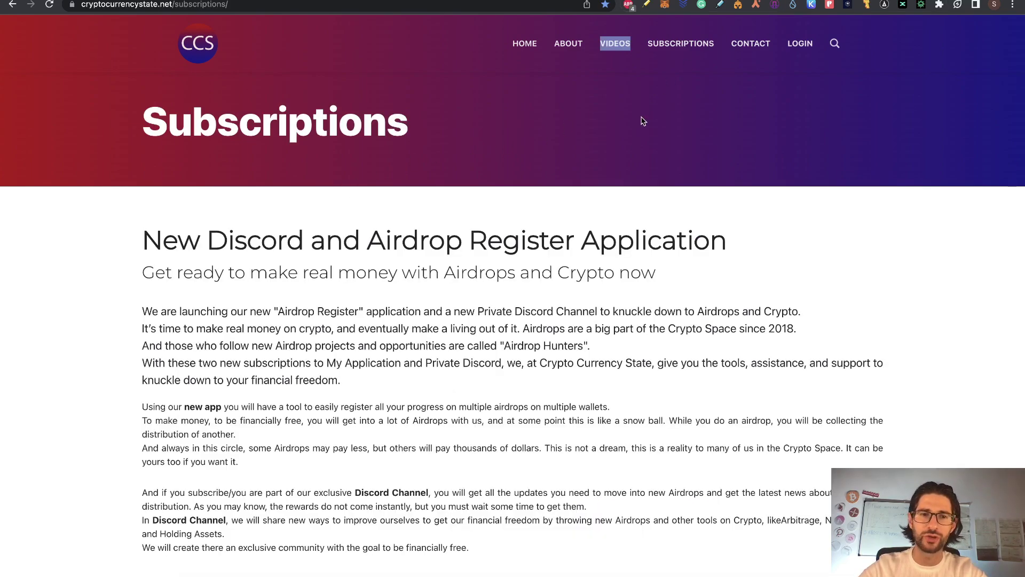
scroll(643, 121, "down", 4)
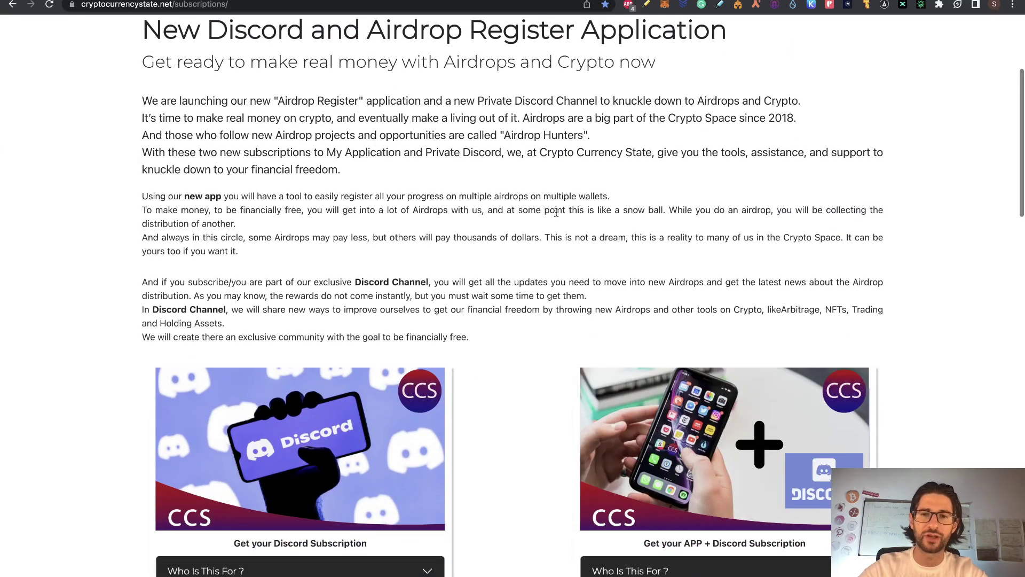
scroll(556, 212, "down", 1)
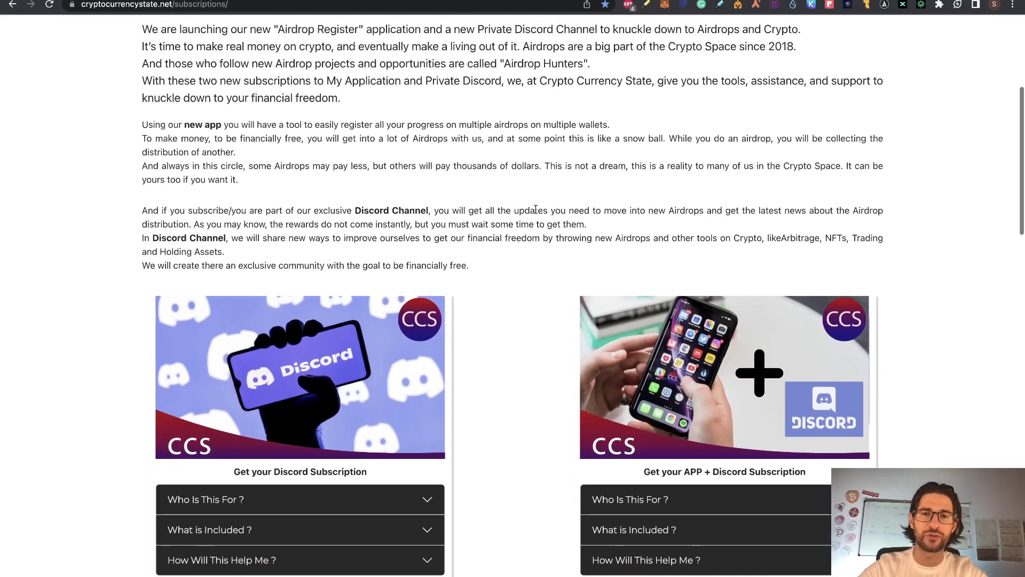
scroll(499, 238, "down", 3)
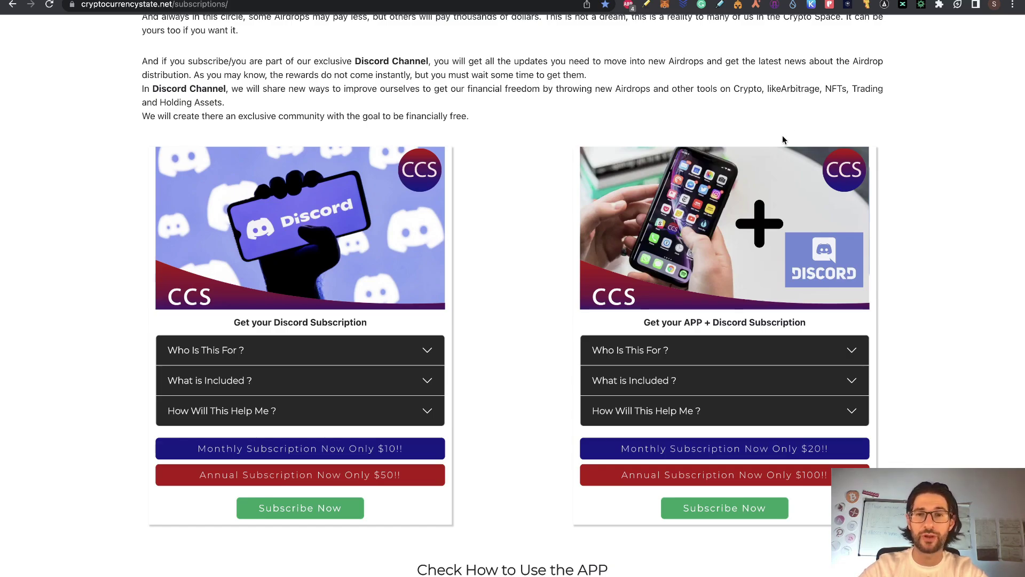
Look over the Airdrop Register app videos below the subscription offers and come back to the plan prices.
scroll(782, 140, "down", 7)
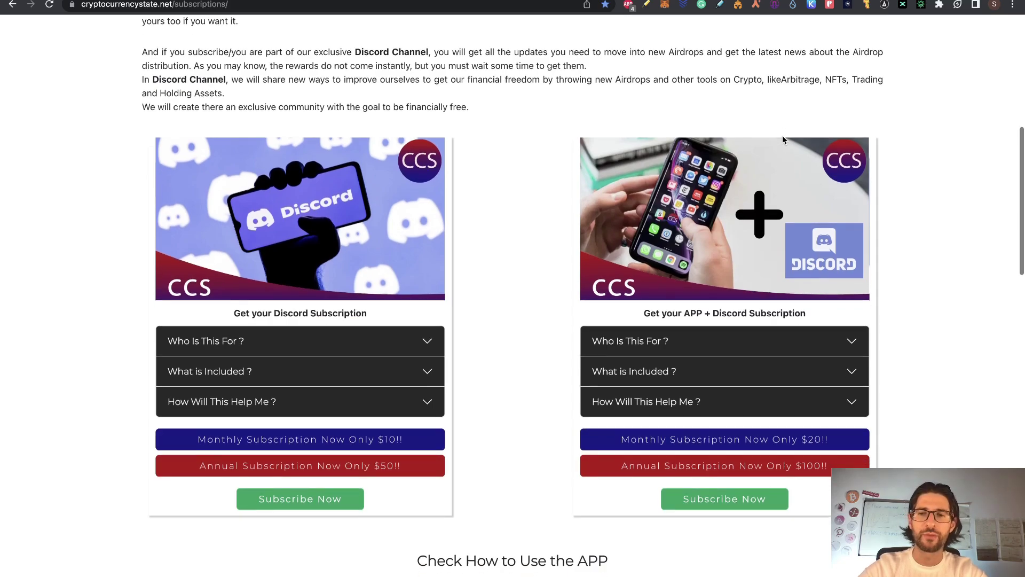
scroll(578, 321, "down", 3)
scroll(579, 321, "down", 4)
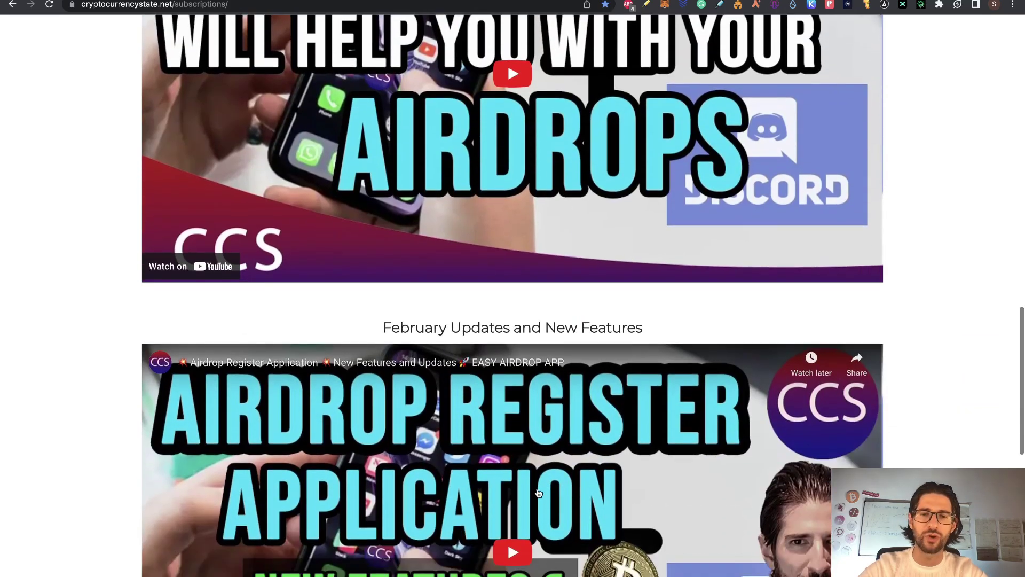
scroll(587, 347, "down", 4)
scroll(614, 414, "up", 12)
scroll(577, 352, "up", 2)
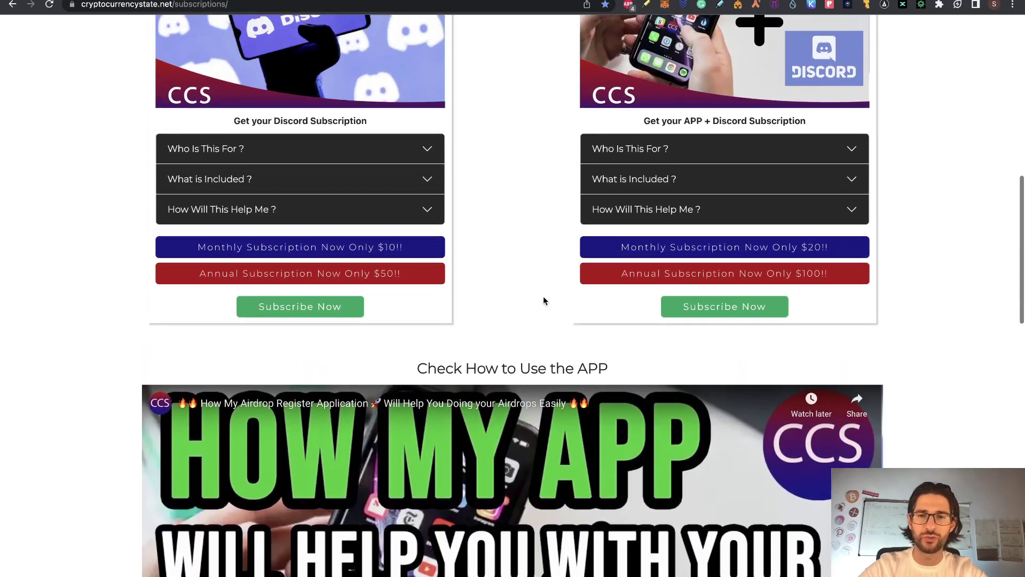
scroll(536, 270, "up", 1)
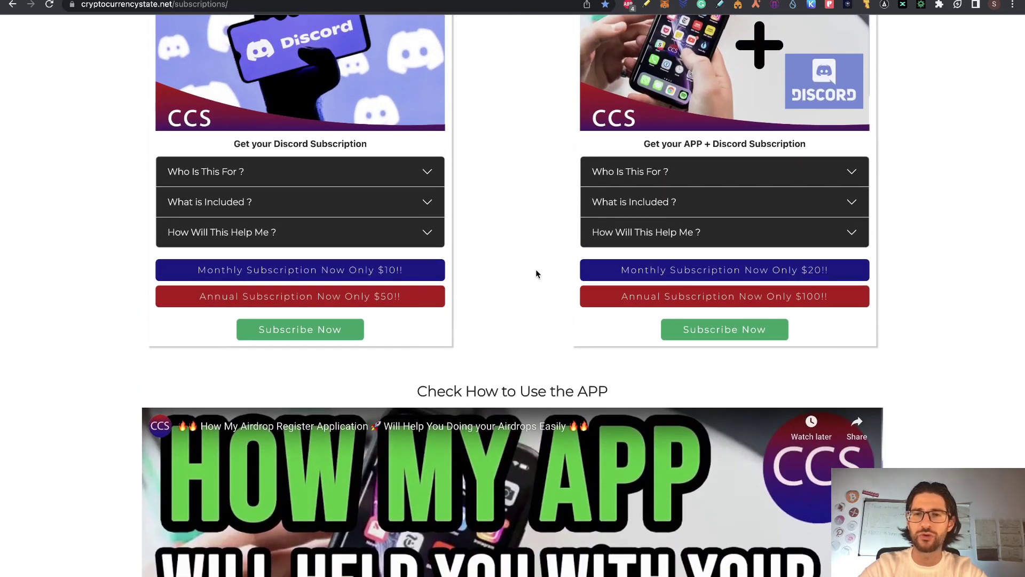
Review the description of the new app and private Discord channel above the subscription offers.
scroll(536, 272, "up", 7)
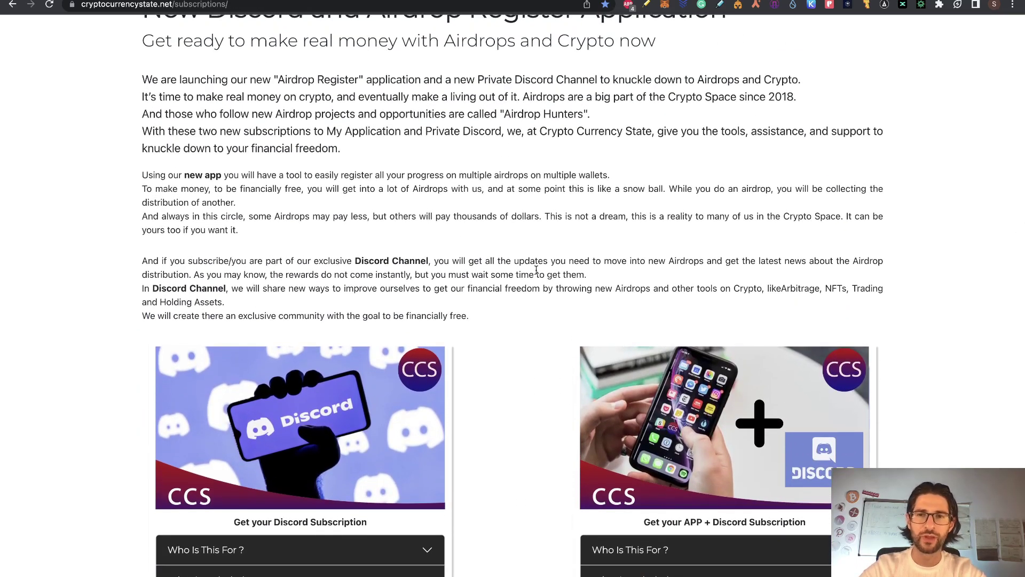
scroll(536, 269, "down", 2)
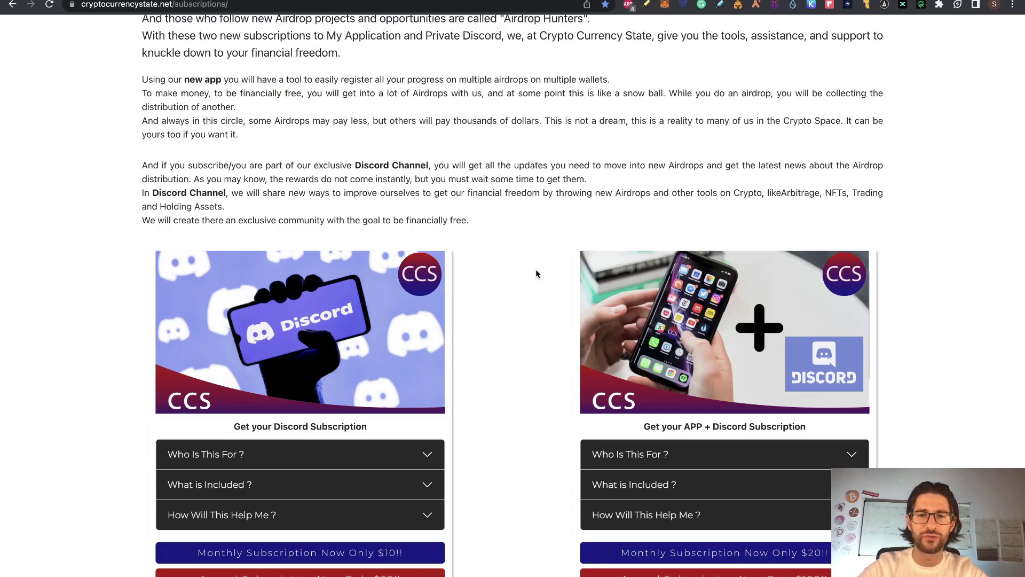
scroll(536, 274, "down", 6)
scroll(536, 274, "up", 8)
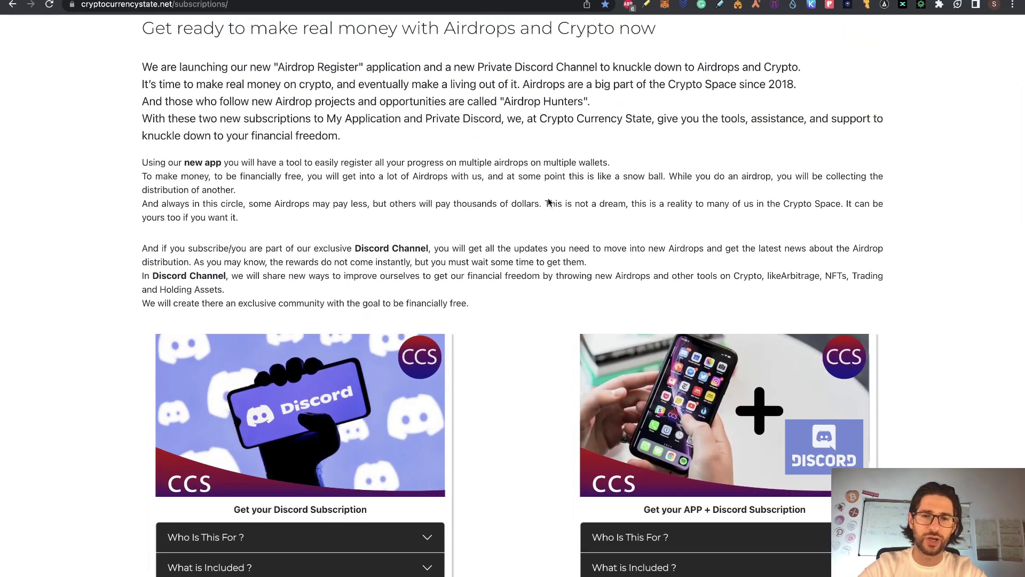
scroll(544, 207, "up", 6)
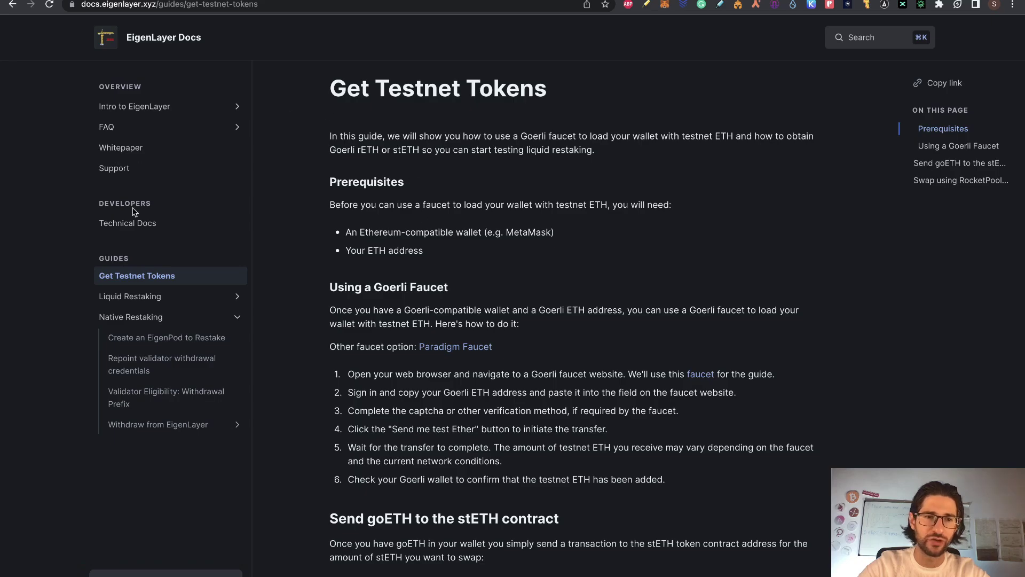
View the Whitepaper page in the EigenLayer Docs and return to the Airdrops spreadsheet.
left_click(138, 147)
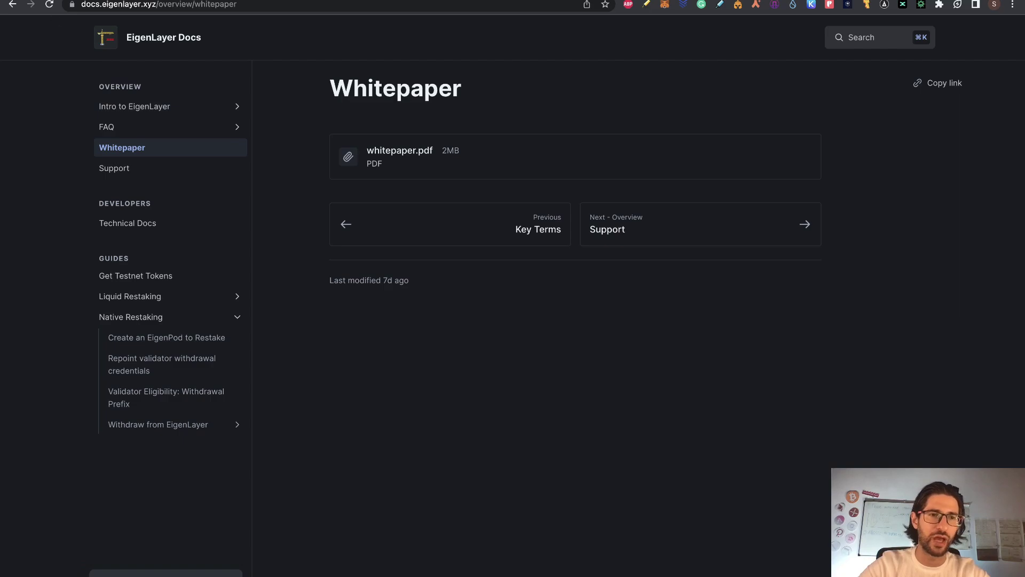
left_click(61, 1)
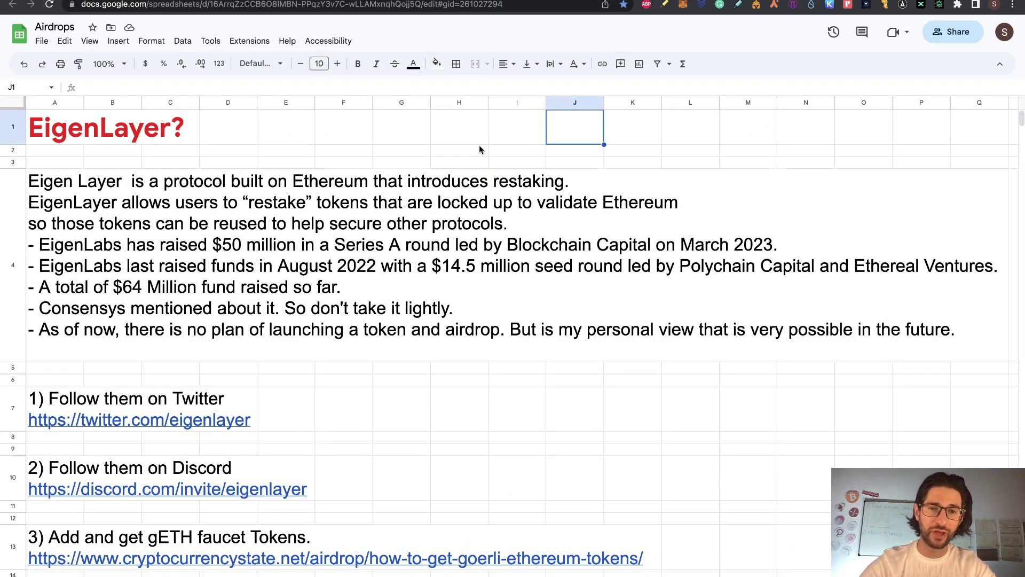
Go back to the cryptocurrencystate.net Subscriptions page and examine its introduction, subscription offers and app video section.
left_click(855, 1)
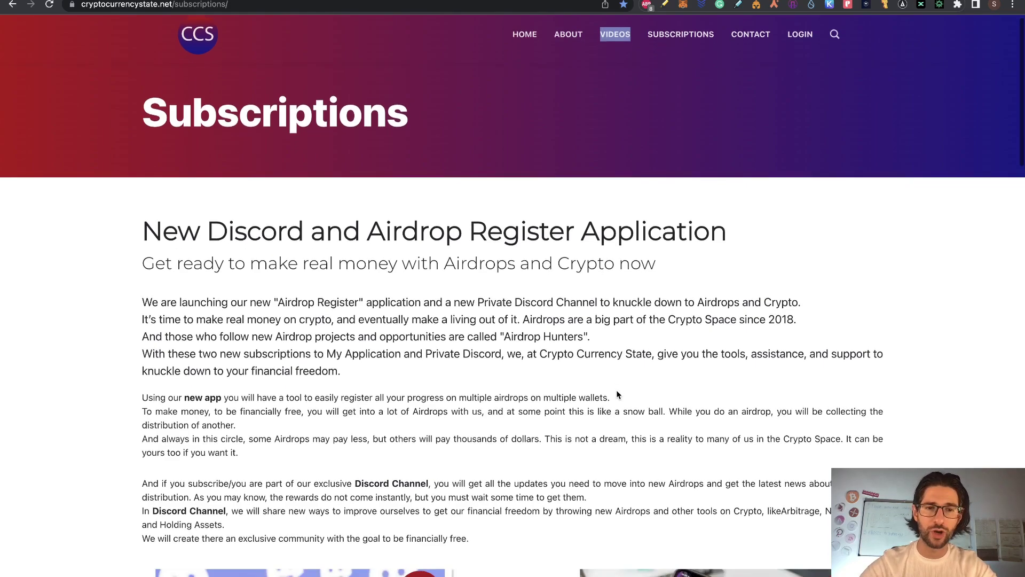
scroll(616, 394, "down", 6)
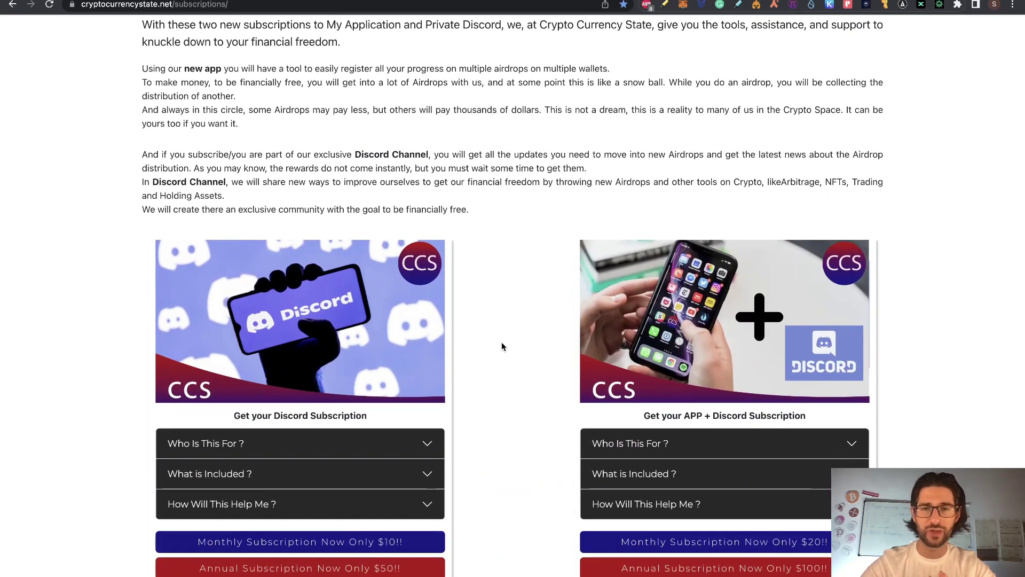
scroll(502, 346, "down", 5)
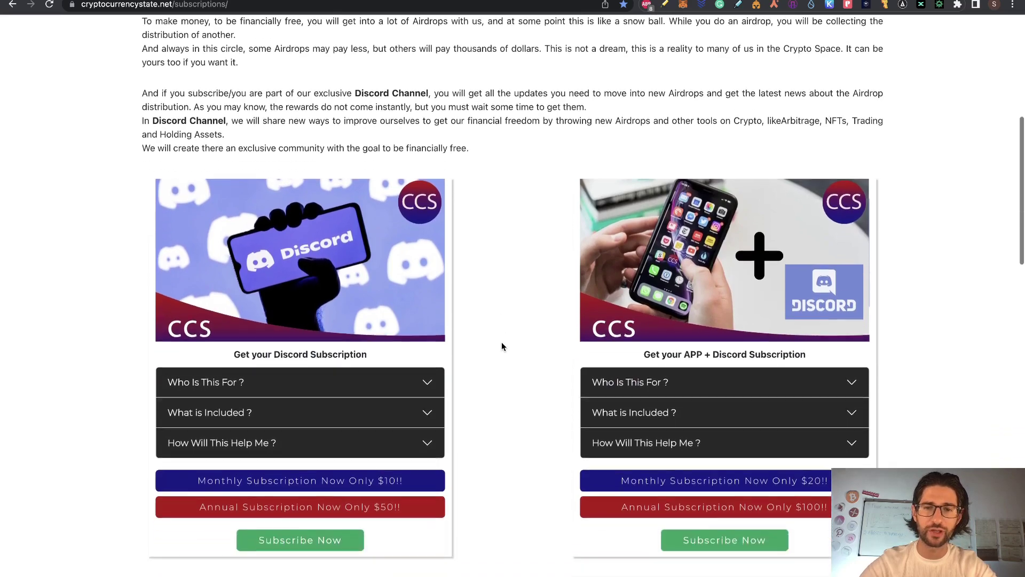
scroll(502, 346, "down", 7)
scroll(502, 346, "up", 14)
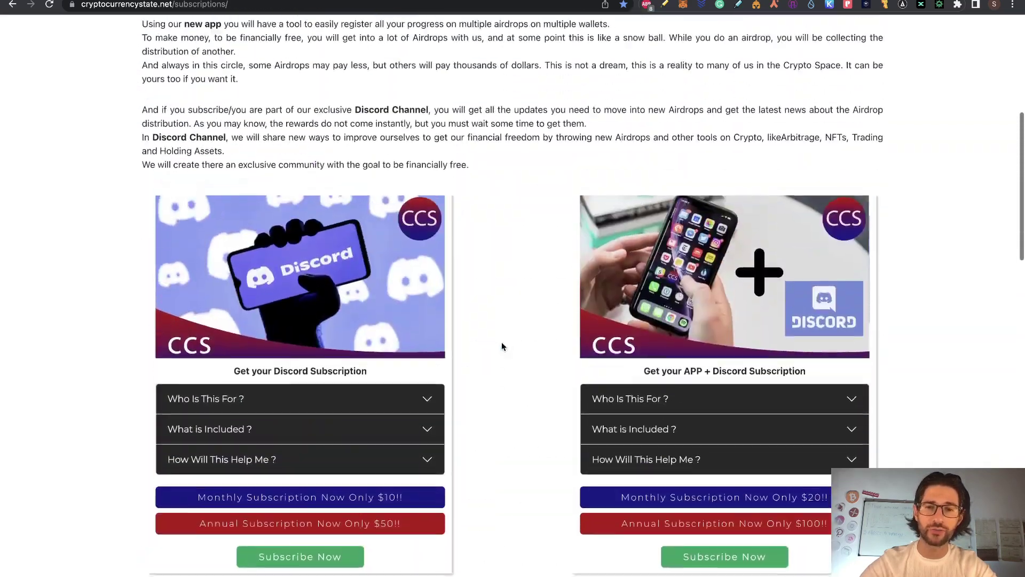
scroll(501, 346, "down", 5)
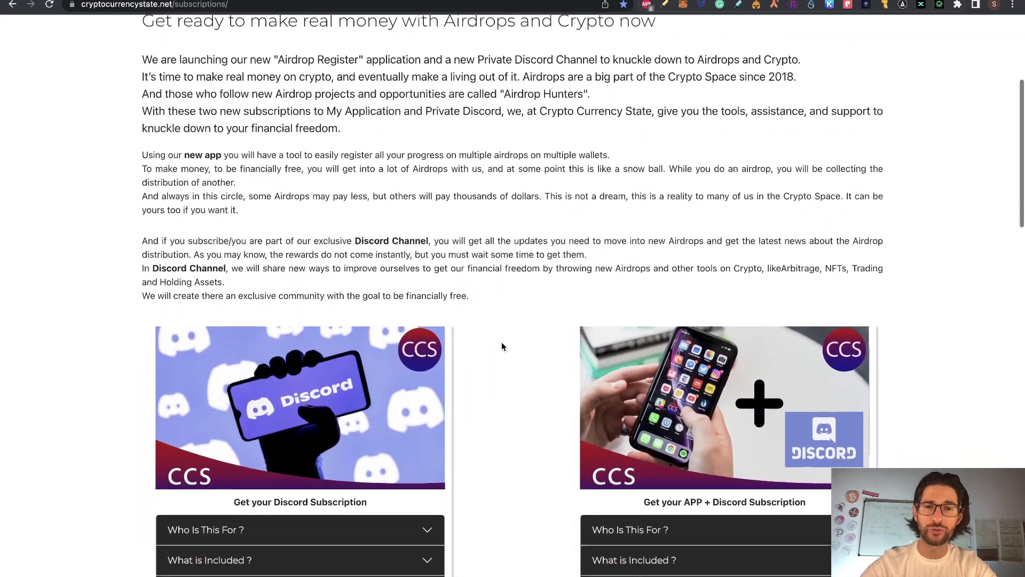
scroll(514, 235, "down", 11)
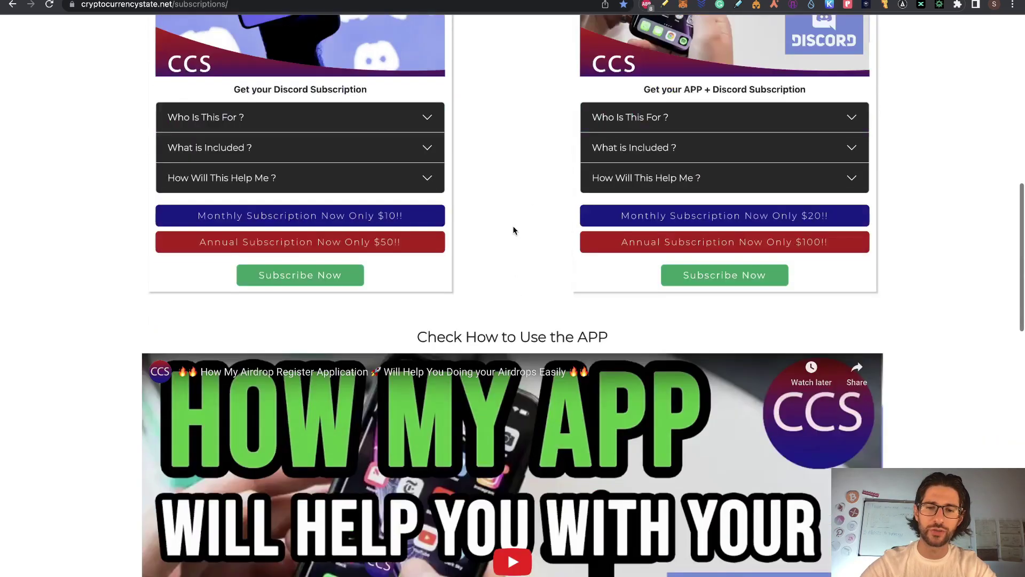
scroll(514, 230, "up", 10)
scroll(513, 230, "up", 8)
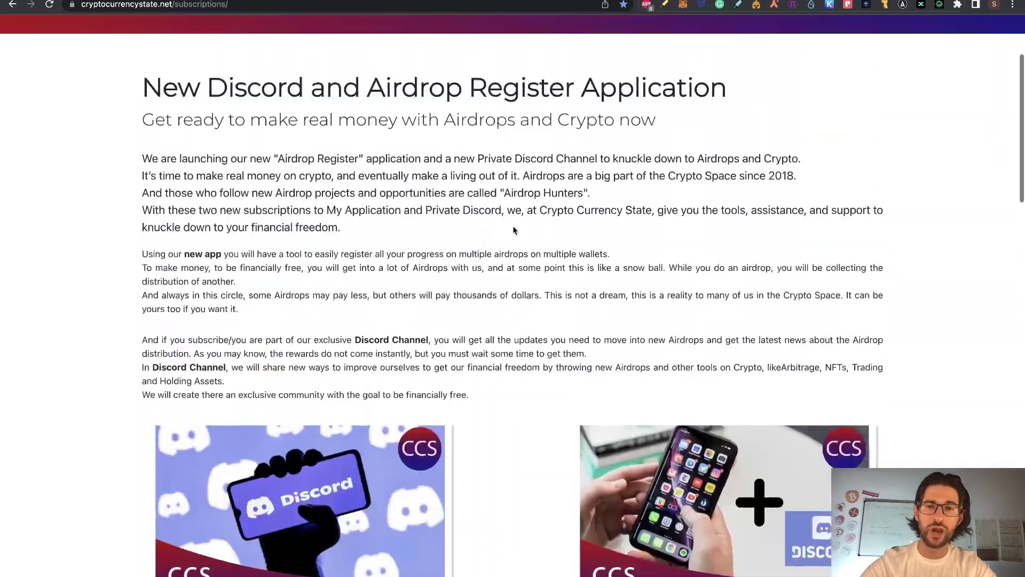
scroll(513, 227, "down", 2)
scroll(513, 226, "down", 2)
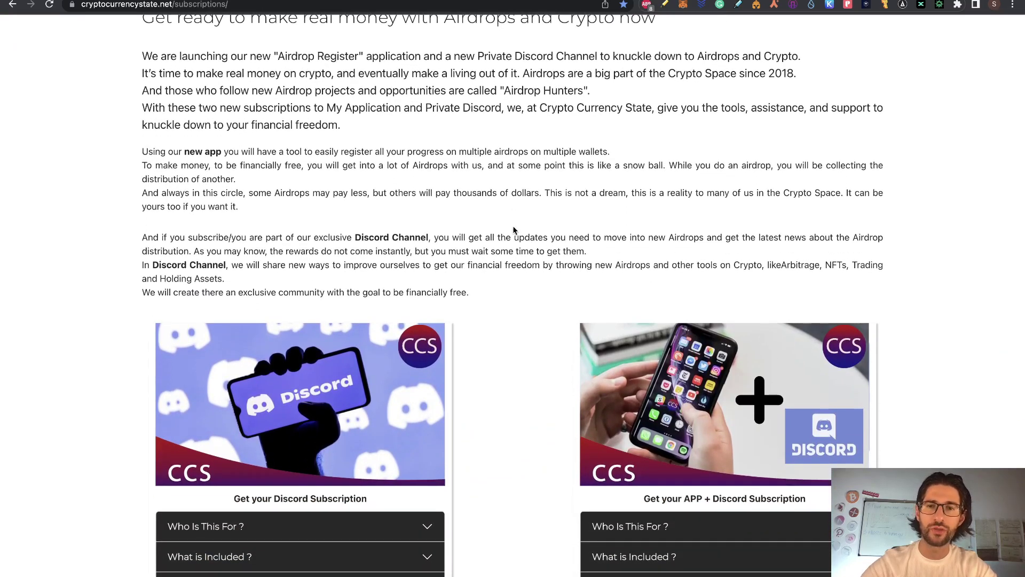
Go over the Subscriptions page once more, from its introduction to the Discord and APP + Discord plan prices.
scroll(513, 230, "down", 9)
scroll(513, 229, "up", 14)
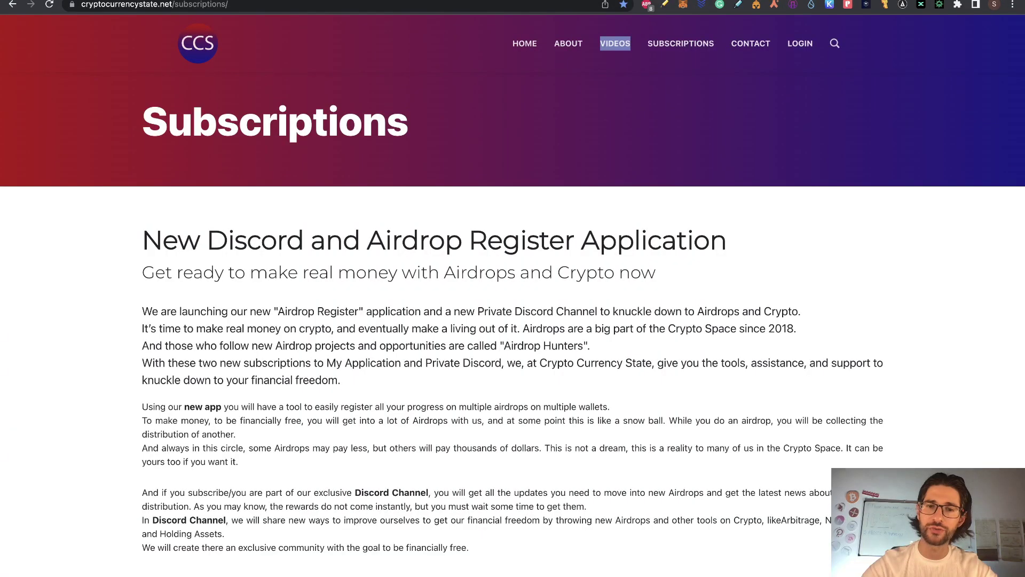
scroll(499, 134, "down", 6)
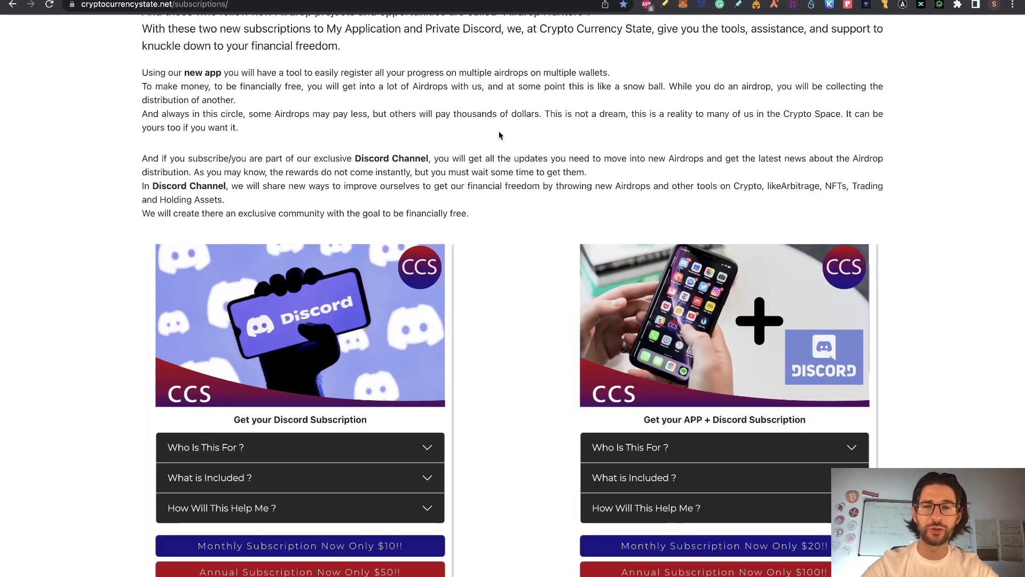
scroll(500, 134, "down", 3)
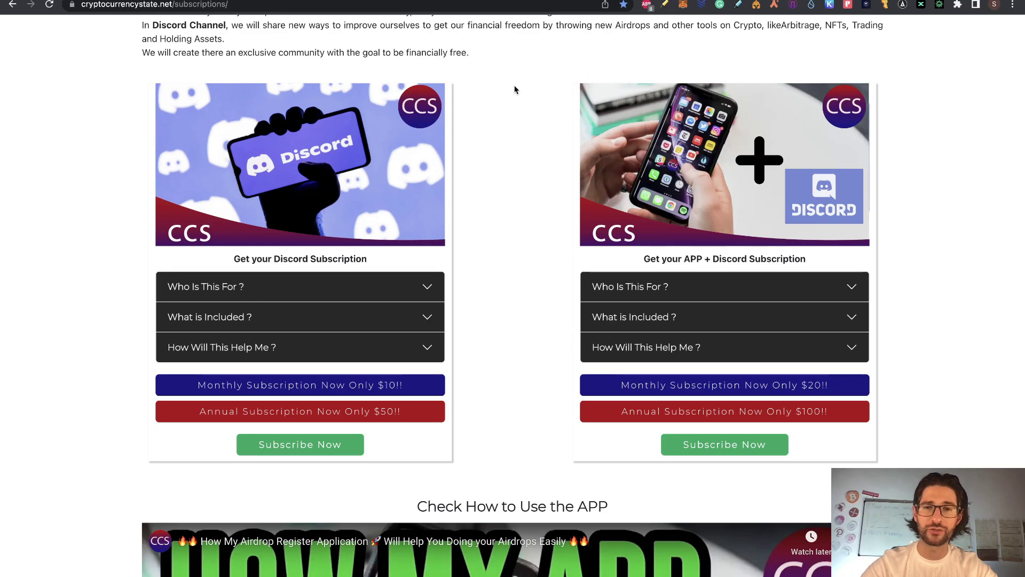
scroll(513, 90, "up", 6)
scroll(514, 94, "up", 4)
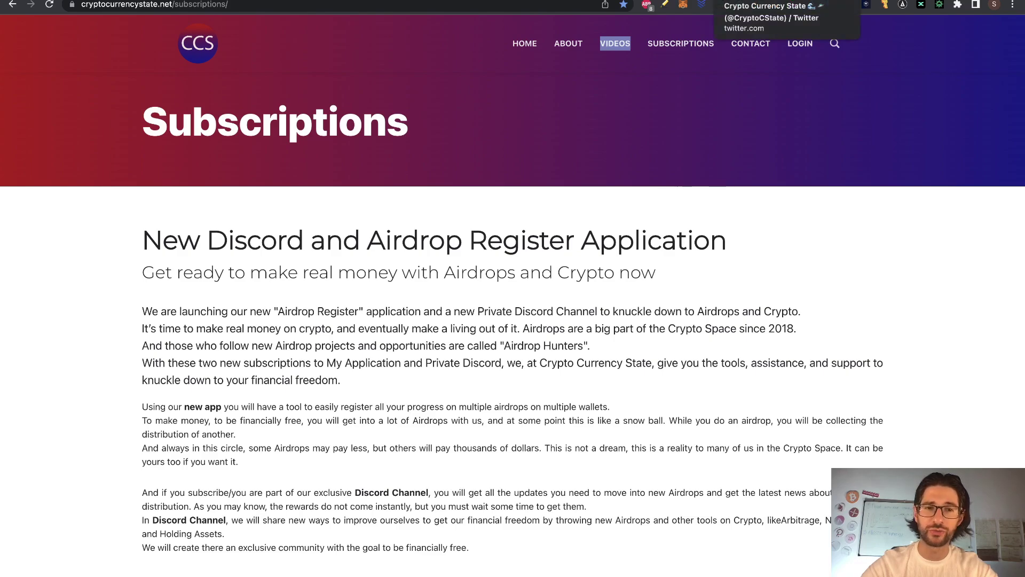
View the Crypto Currency State and EigenLayer Twitter profiles and return to the Airdrops spreadsheet.
left_click(748, 1)
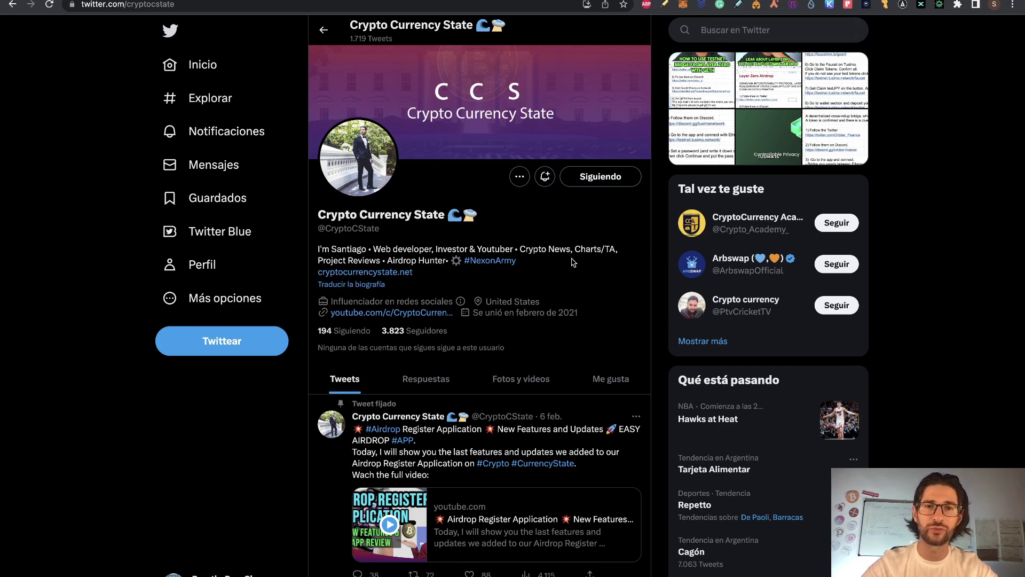
key("ctrl+Tab")
scroll(373, 408, "up", 1)
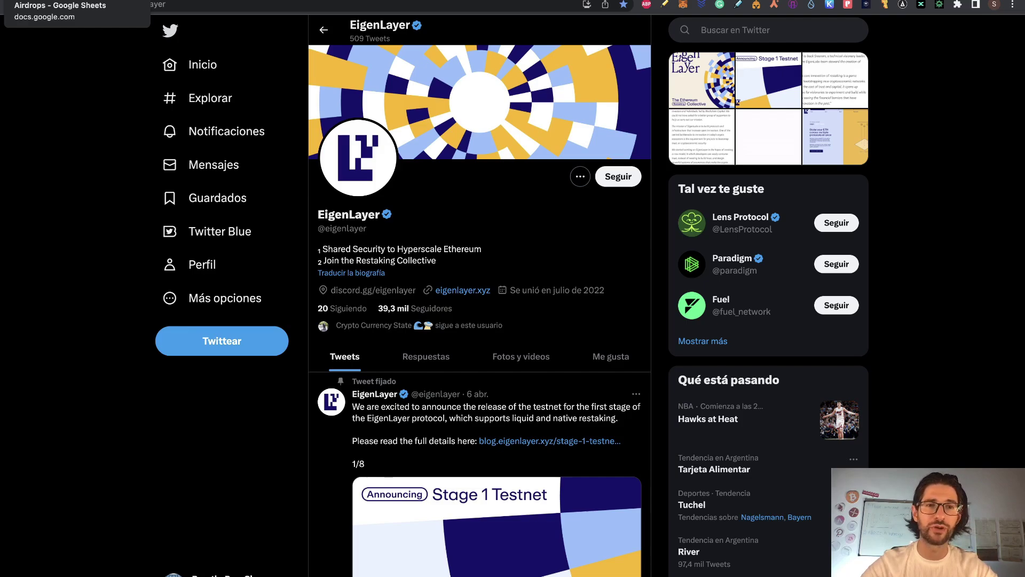
left_click(74, 1)
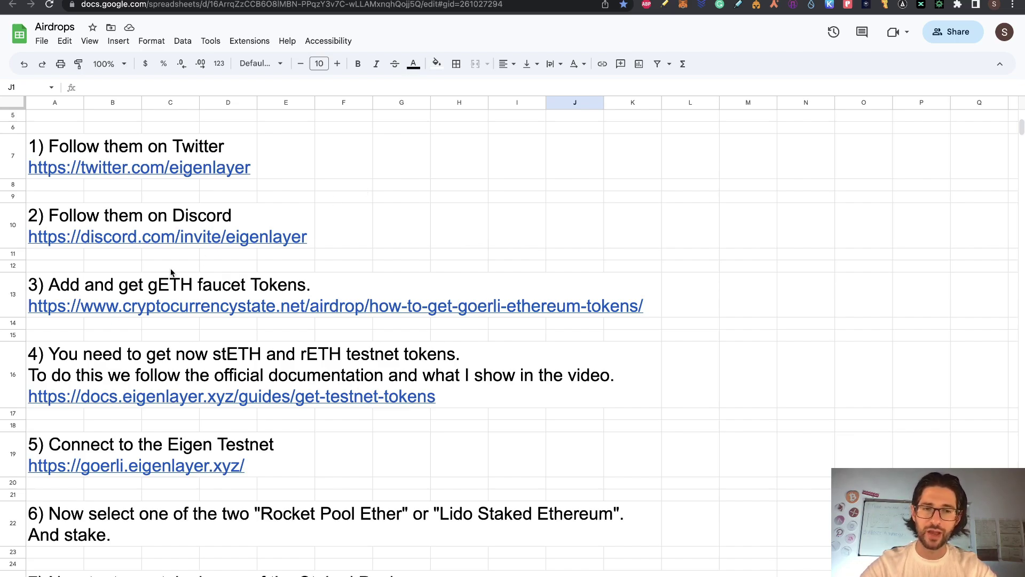
Open the gETH faucet guide linked in instruction 3 and examine how to add Goerli to Metamask and get gETH tokens.
mouse_move(68, 313)
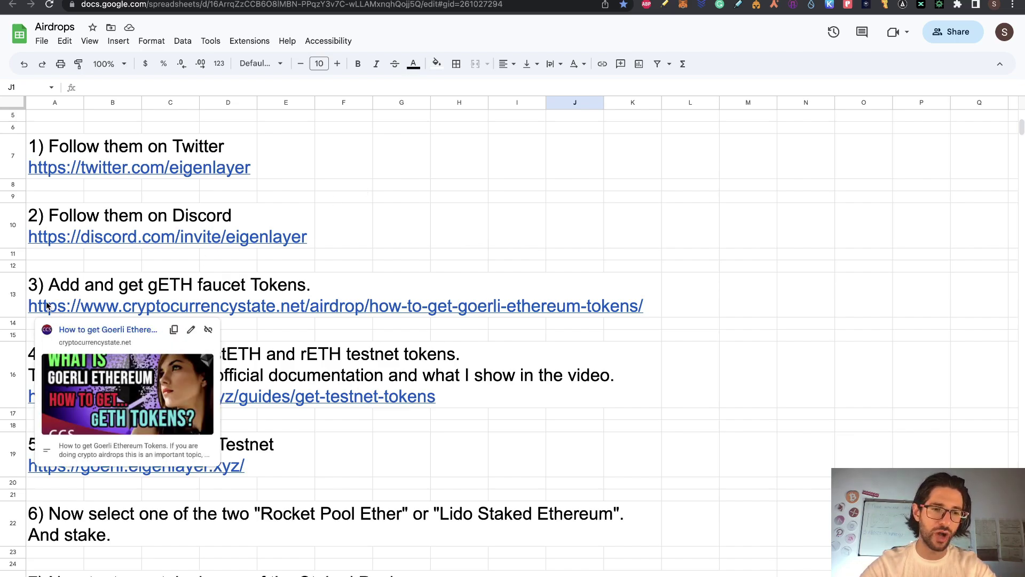
left_click(101, 331)
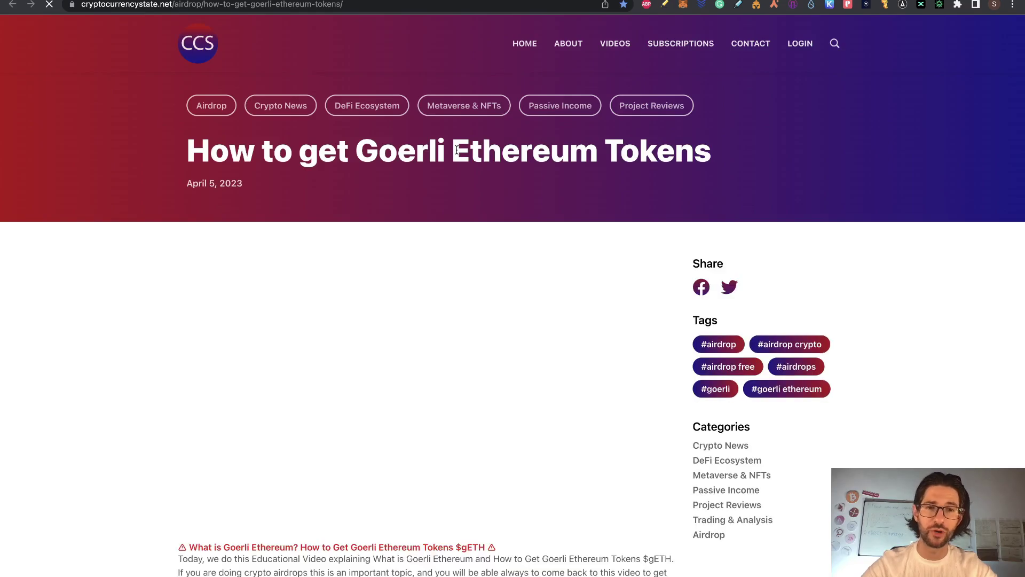
scroll(478, 191, "down", 3)
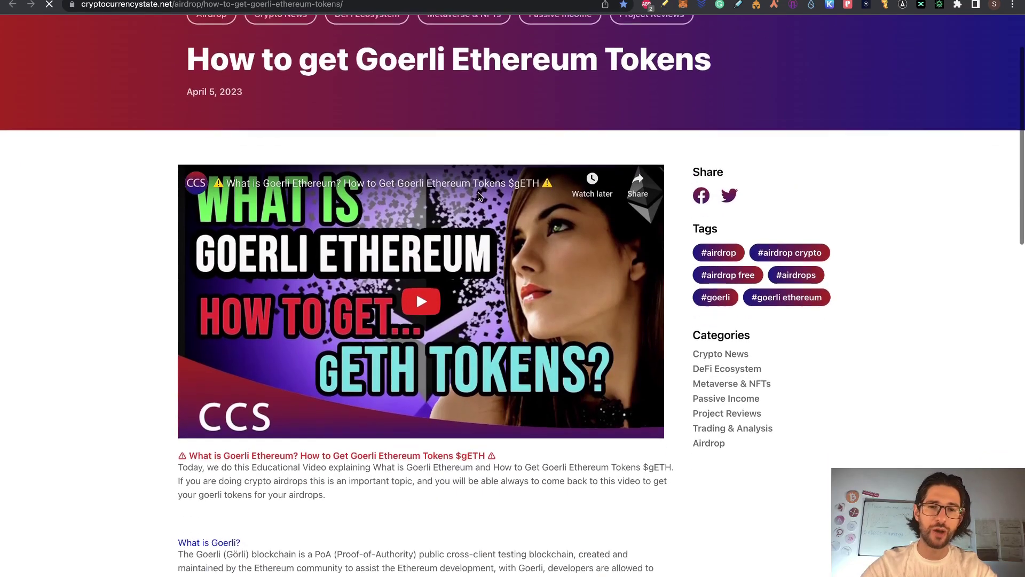
scroll(420, 268, "down", 2)
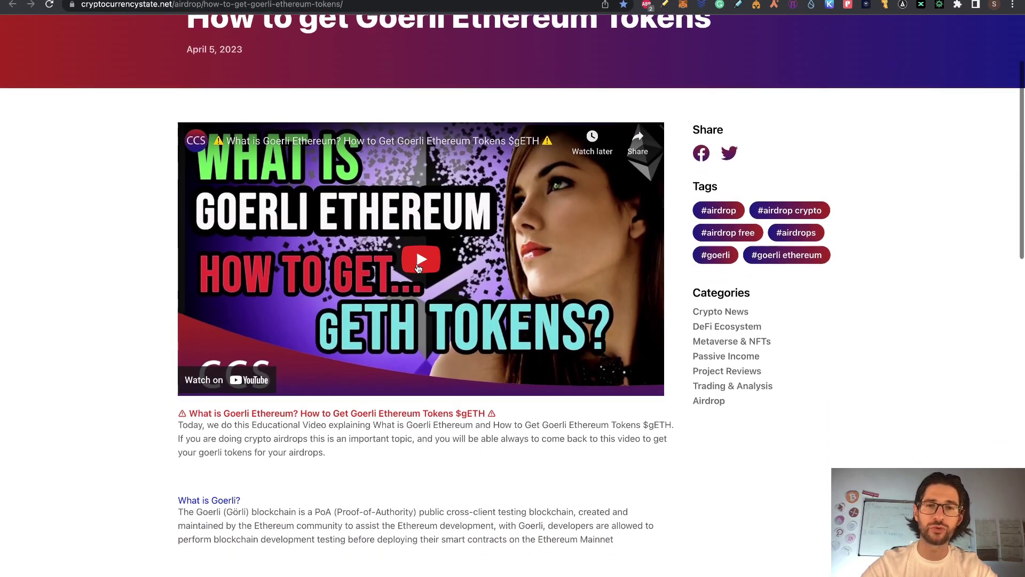
scroll(419, 268, "down", 5)
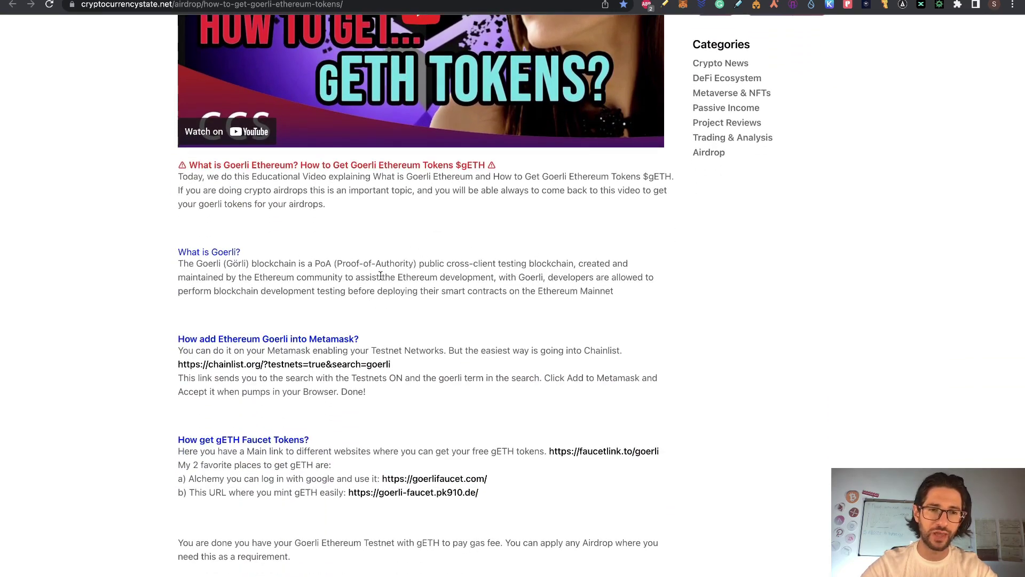
scroll(366, 277, "down", 8)
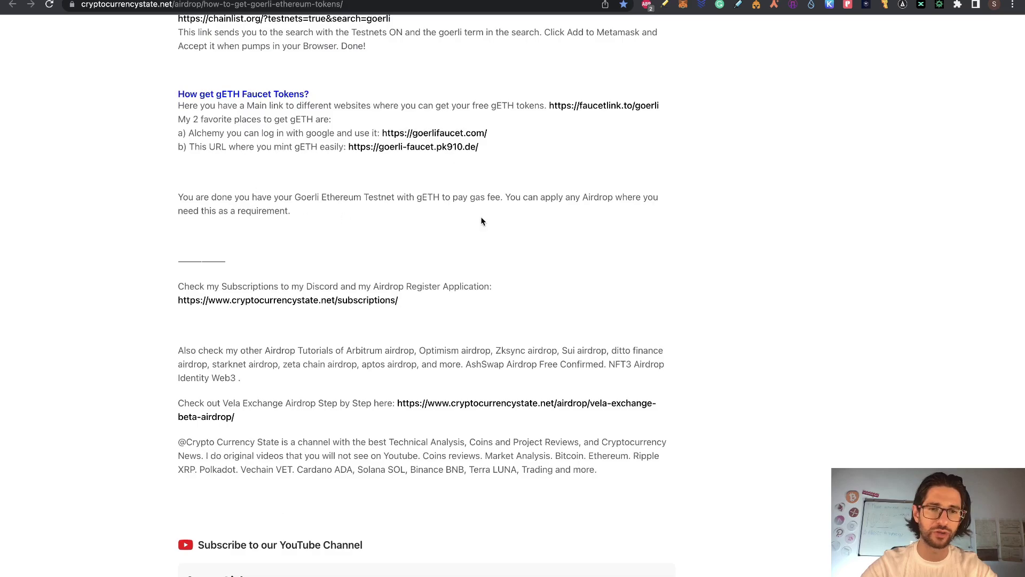
scroll(482, 220, "up", 6)
scroll(408, 245, "up", 12)
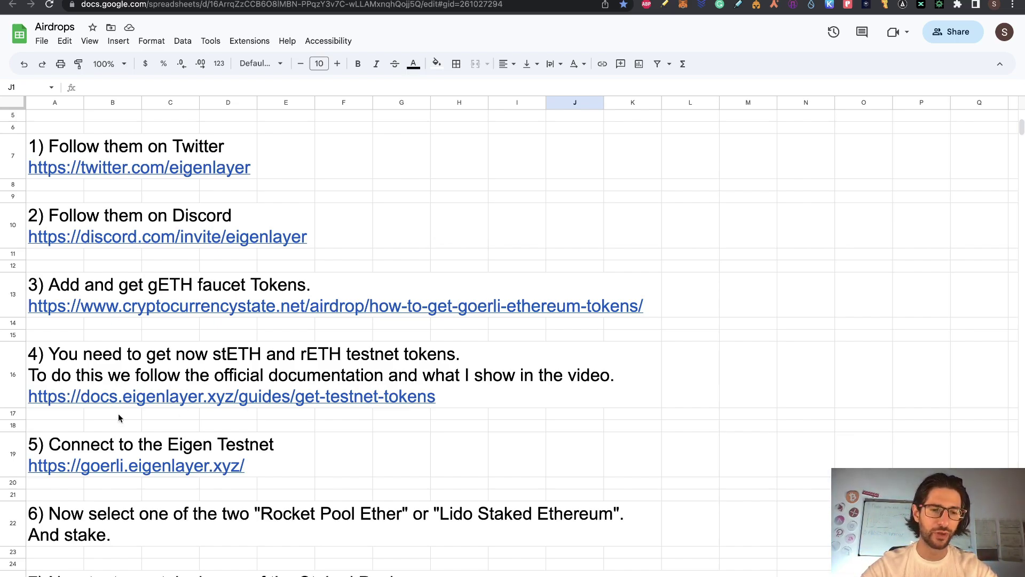
Open the Get Testnet Tokens guide in EigenLayer Docs and find the section on sending goETH to the stETH contract.
mouse_move(54, 401)
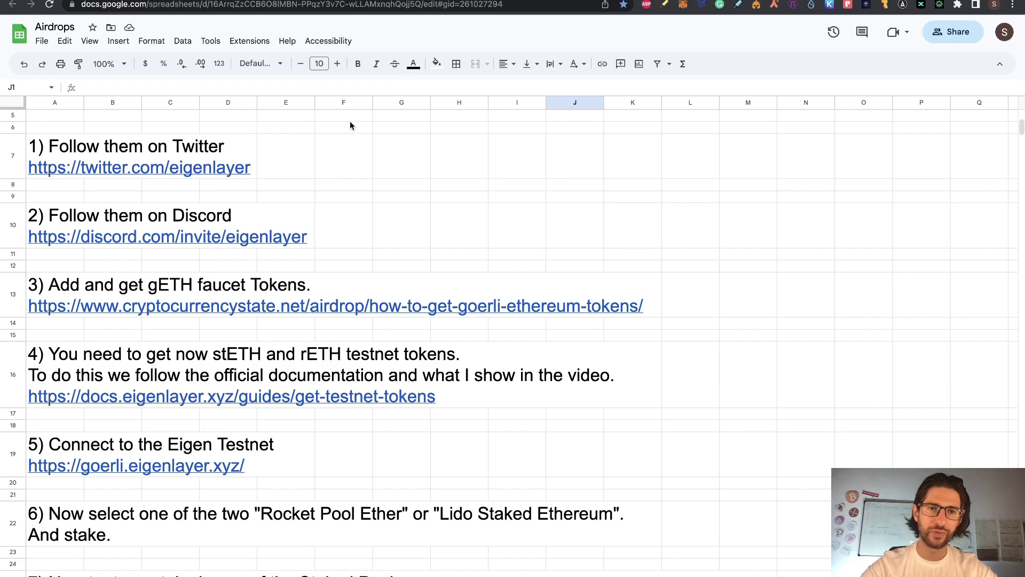
key("ctrl+Tab")
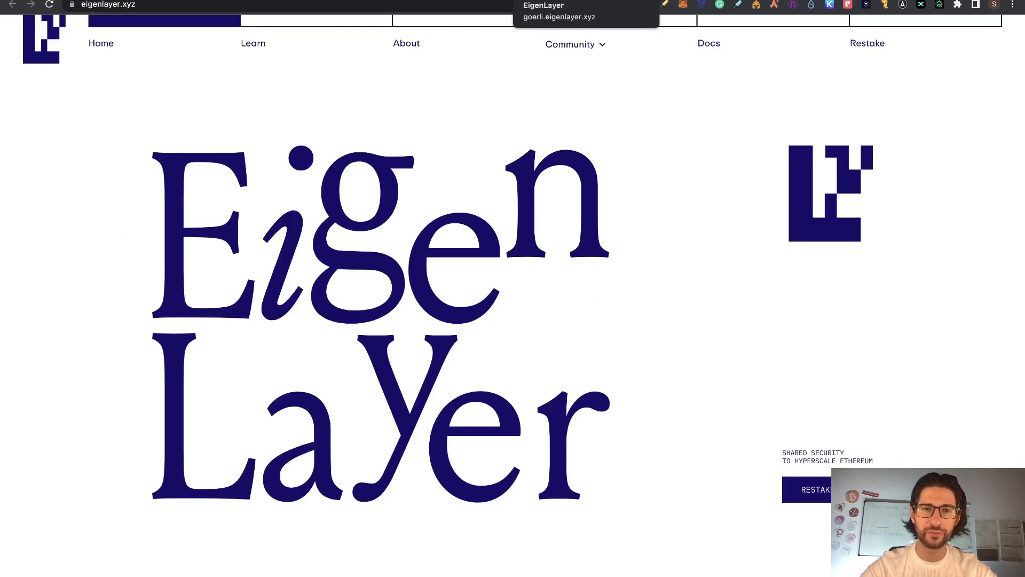
left_click(534, 0)
left_click(129, 276)
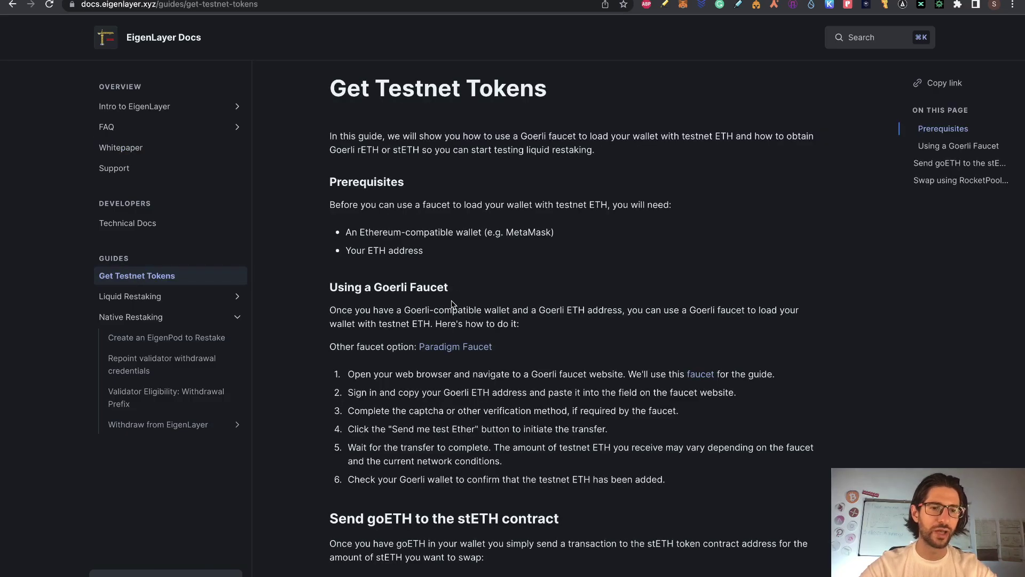
scroll(618, 313, "down", 6)
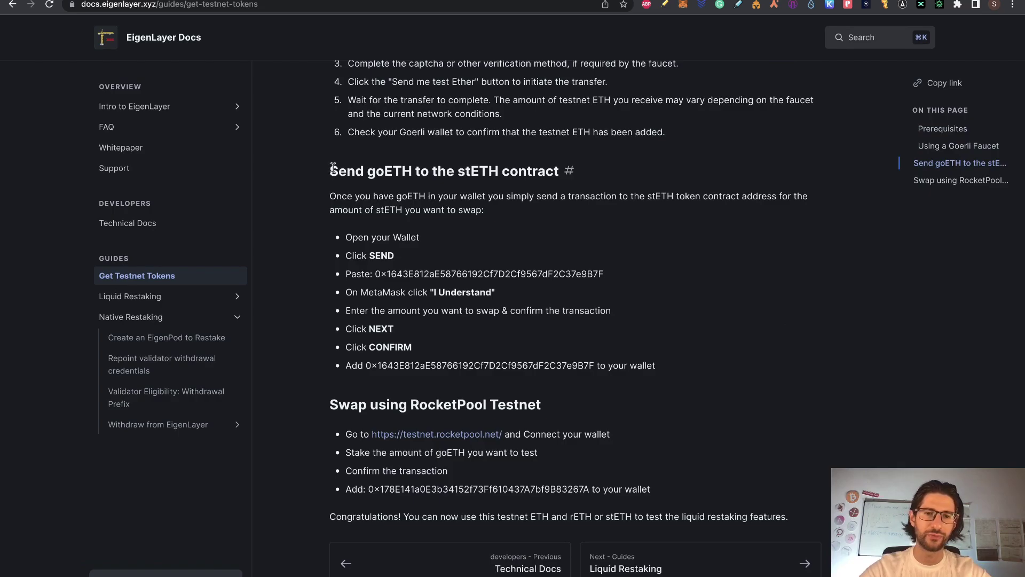
left_click_drag(329, 171, 356, 171)
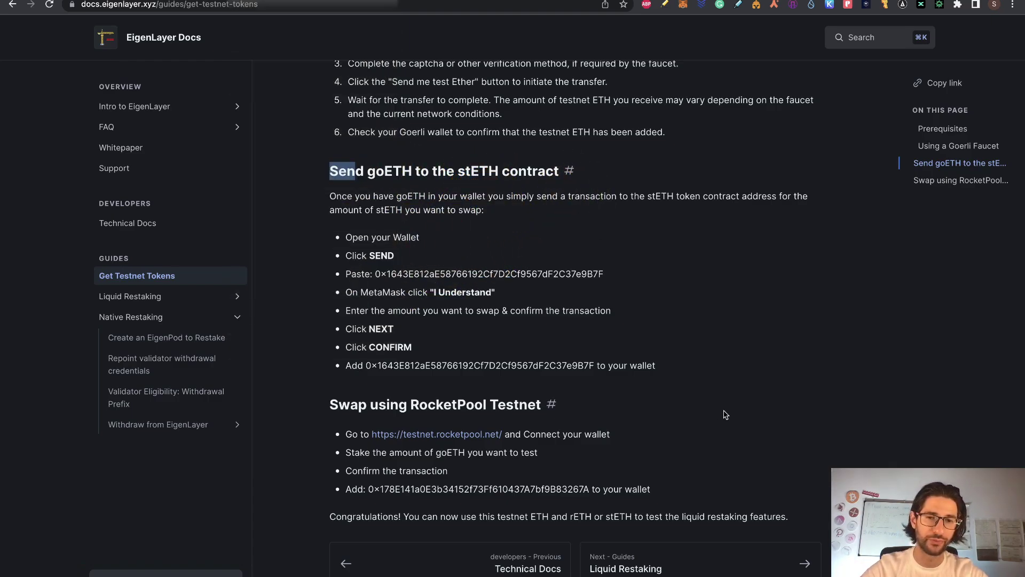
Check the Goerli wallet in MetaMask and copy the stETH token contract address from the guide's sending instructions.
left_click(683, 5)
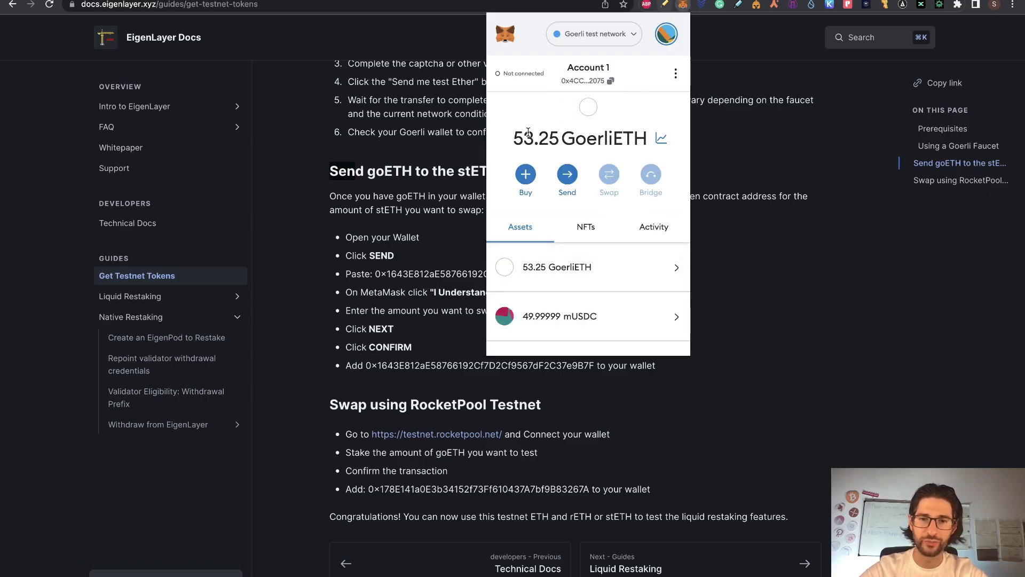
double_click(416, 274)
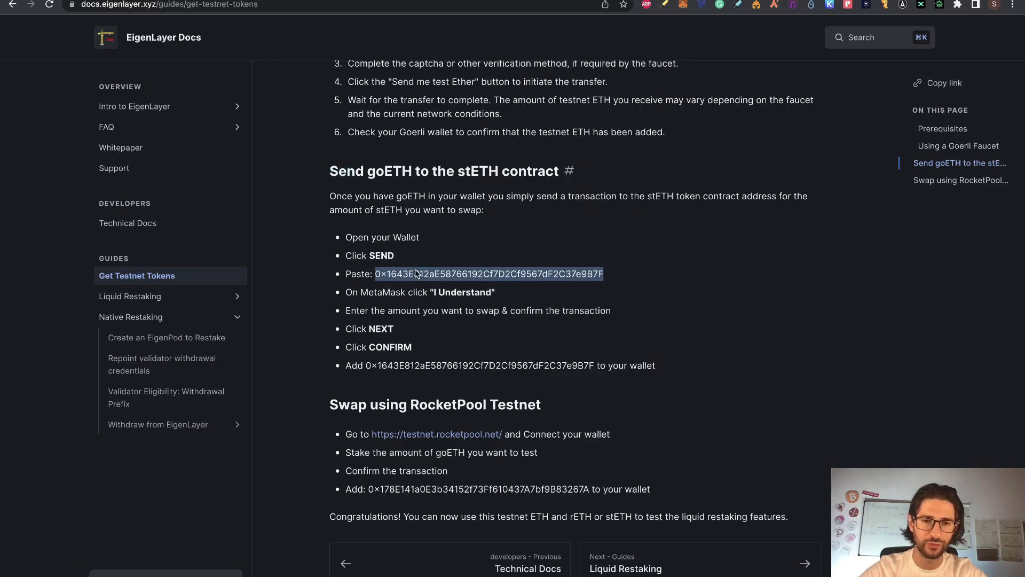
right_click(416, 274)
left_click(447, 300)
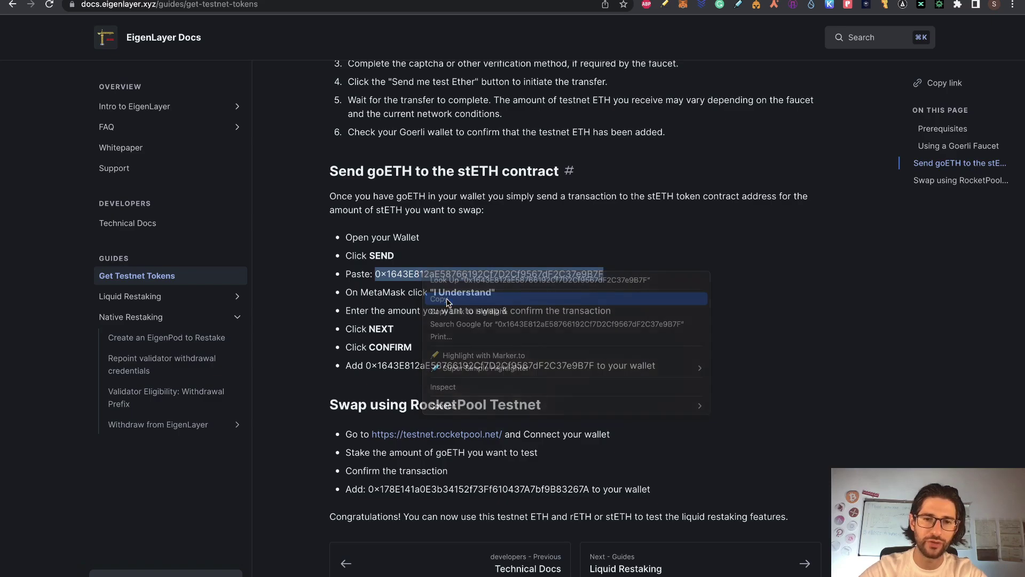
Prepare a MetaMask transfer of 0.2 GoerliETH to the copied stETH contract address, acknowledging the token contract warning.
left_click(683, 5)
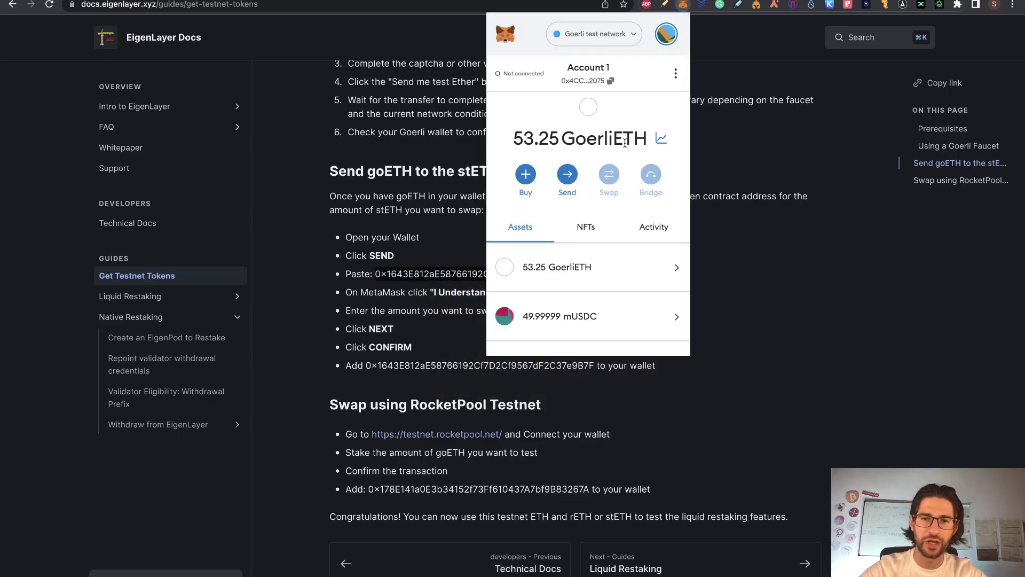
left_click(567, 174)
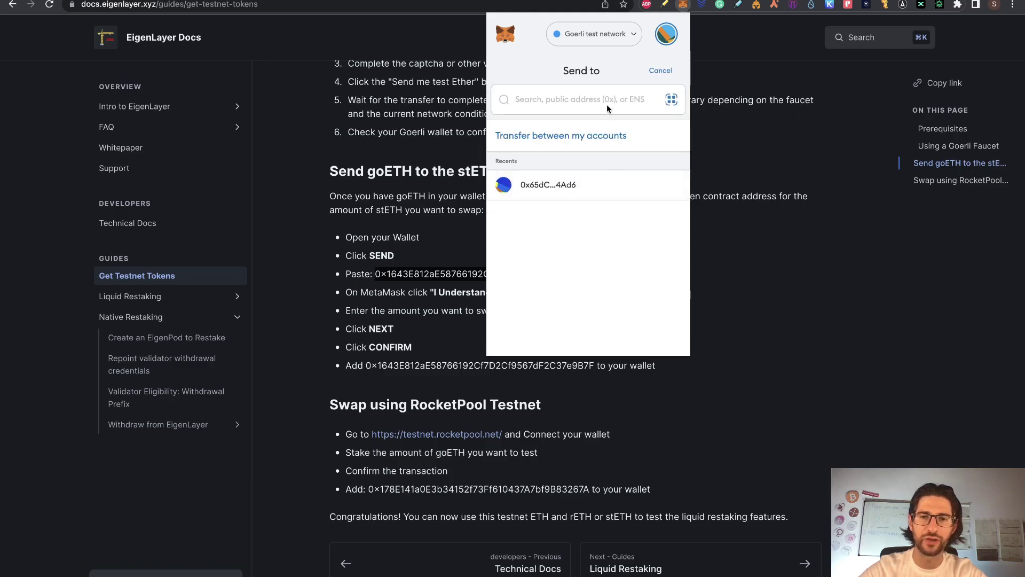
key("super+v")
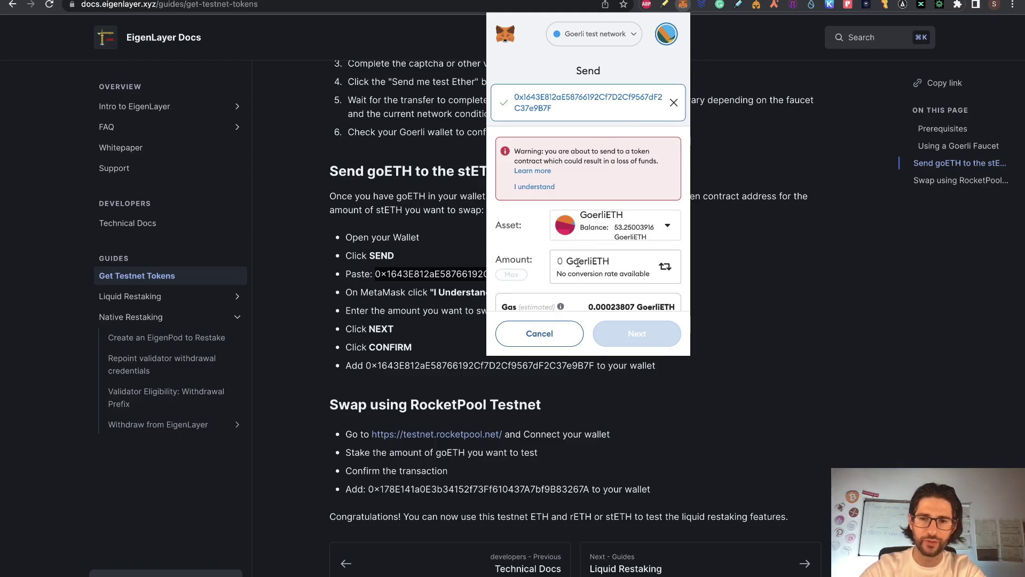
left_click(578, 262)
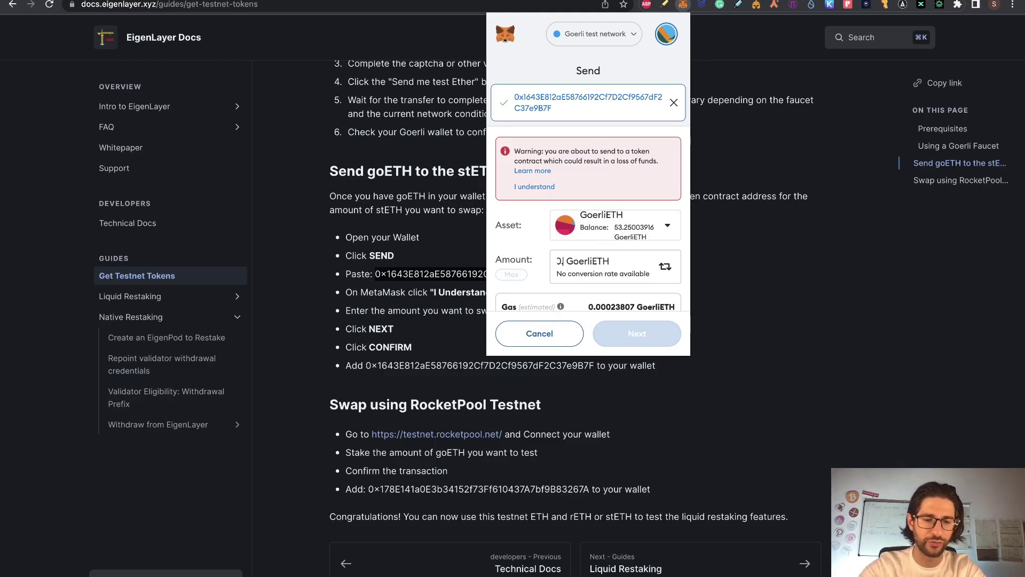
type(".2")
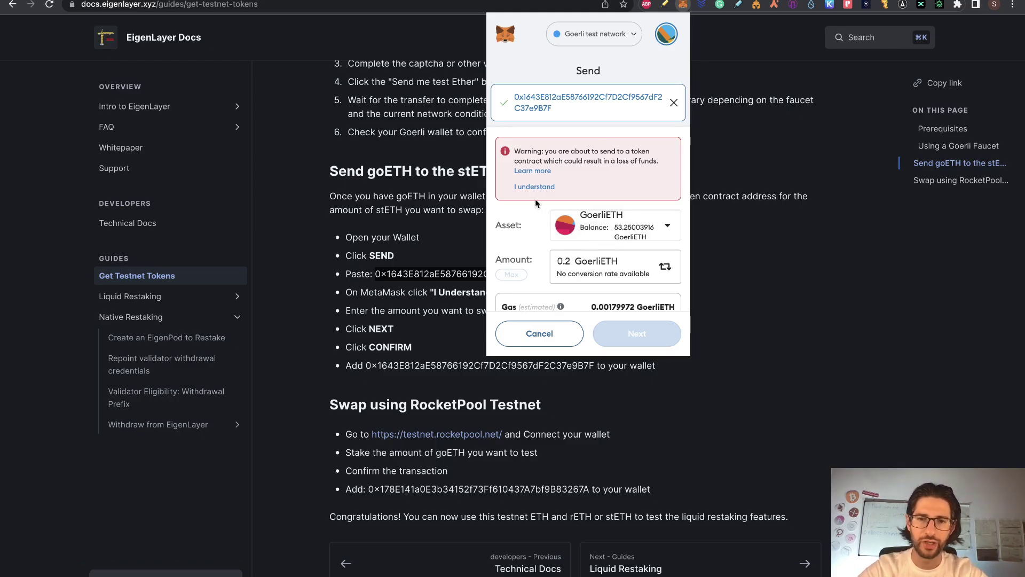
left_click(531, 187)
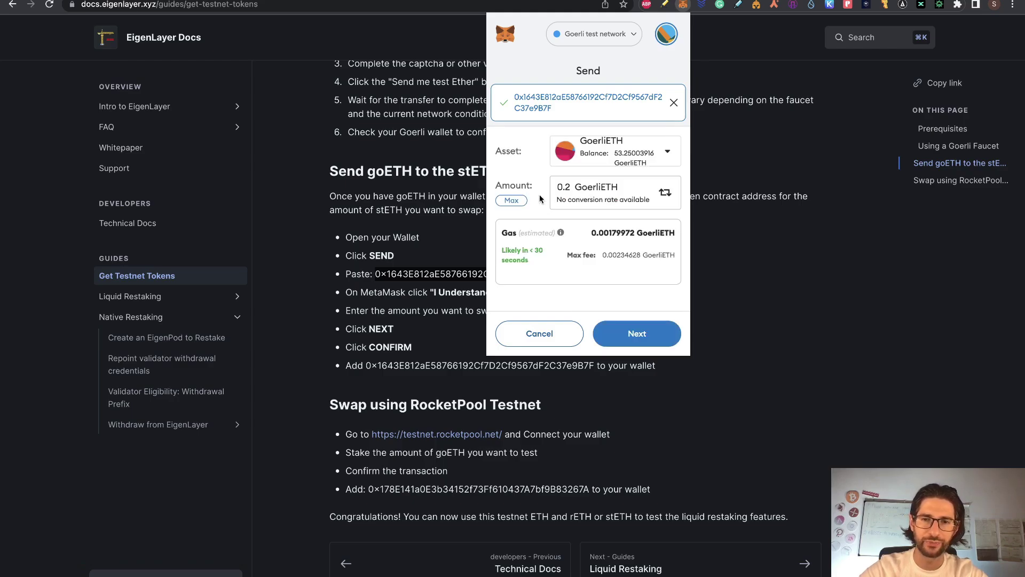
left_click(633, 334)
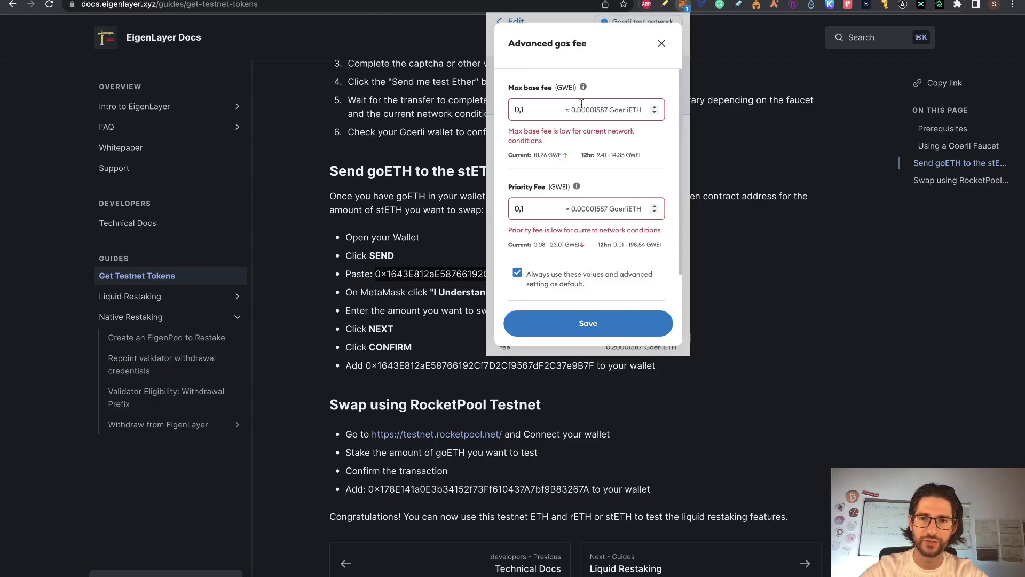
Set both the max base fee and the priority fee to 4 GWEI, save them and confirm the transfer.
left_click(655, 106)
left_click(655, 106)
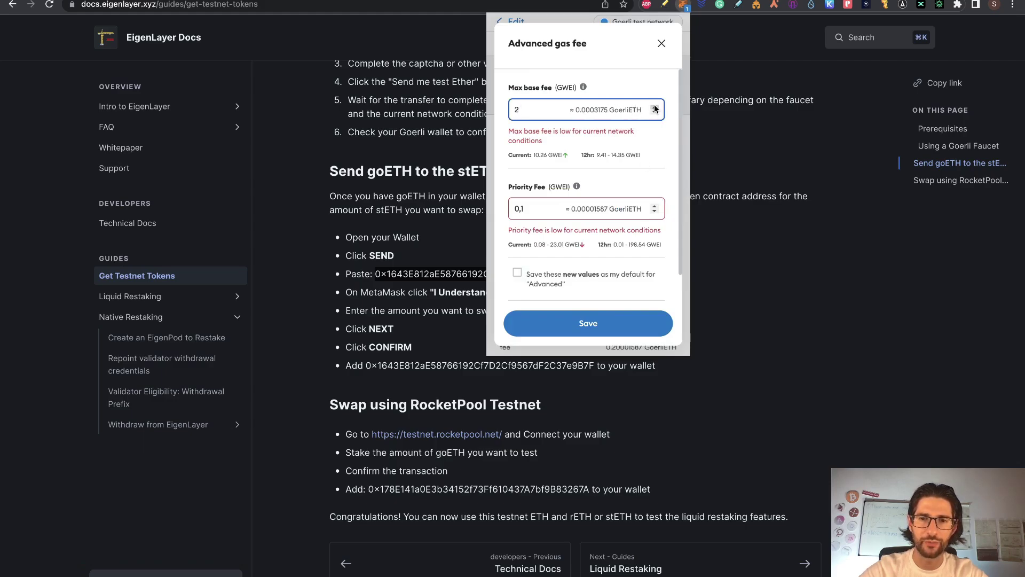
left_click(654, 107)
left_click(655, 107)
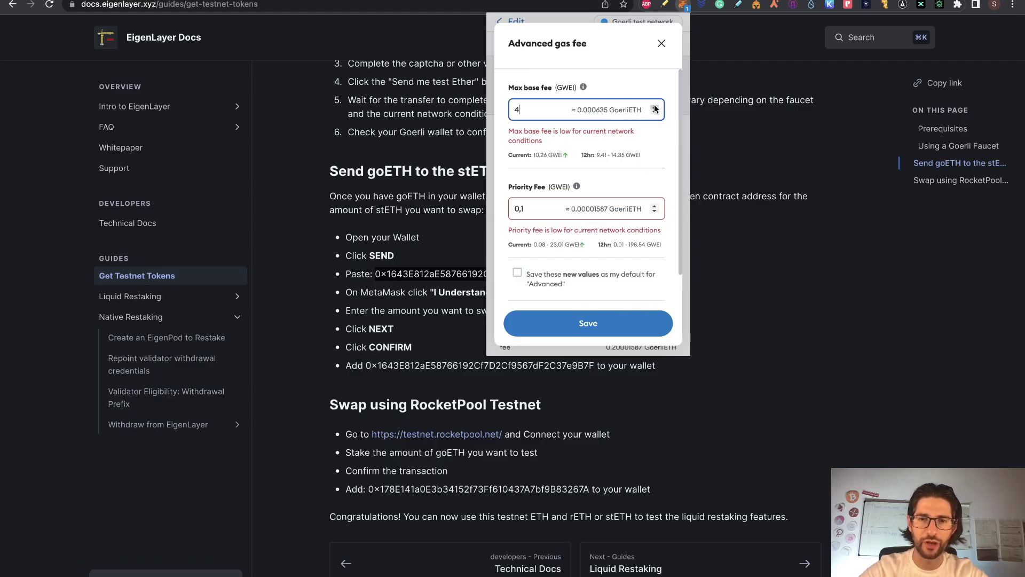
left_click(655, 206)
left_click(654, 206)
left_click(654, 206)
left_click(655, 206)
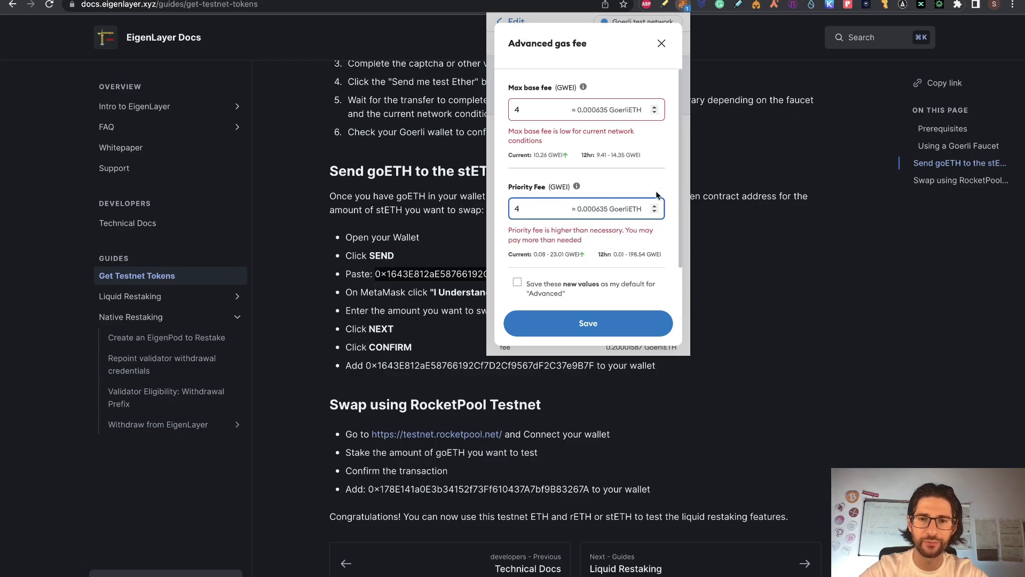
left_click(588, 323)
left_click(638, 334)
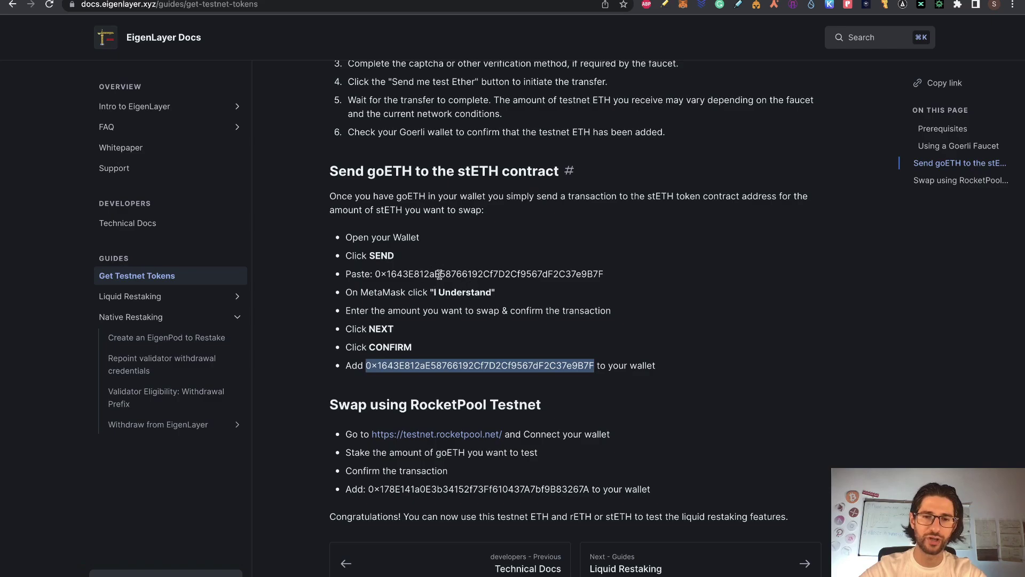
Import the stETH token into MetaMask on Goerli using the contract address copied from the guide, and check it in the asset list.
right_click(453, 367)
left_click(478, 390)
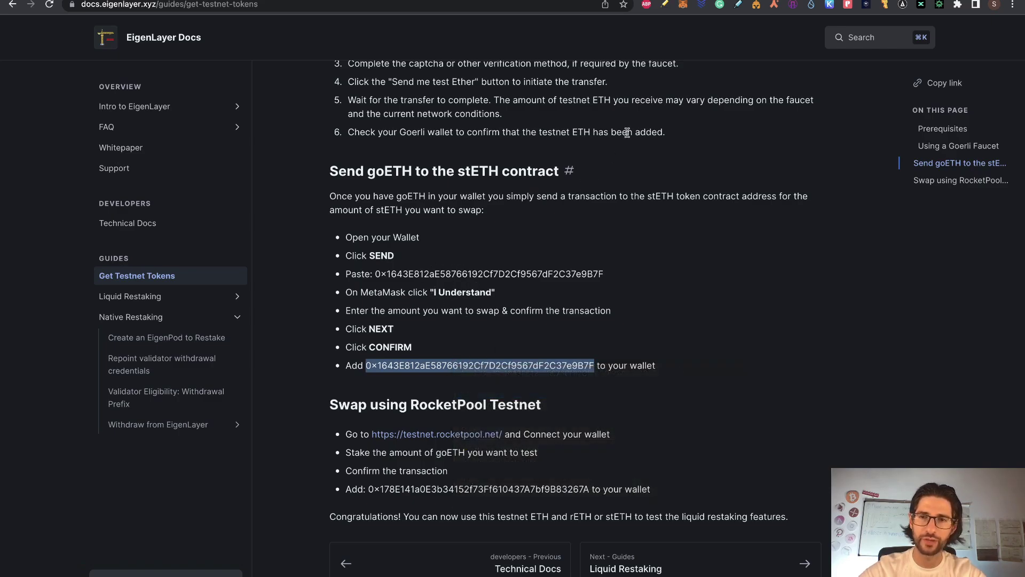
left_click(682, 6)
scroll(610, 185, "down", 6)
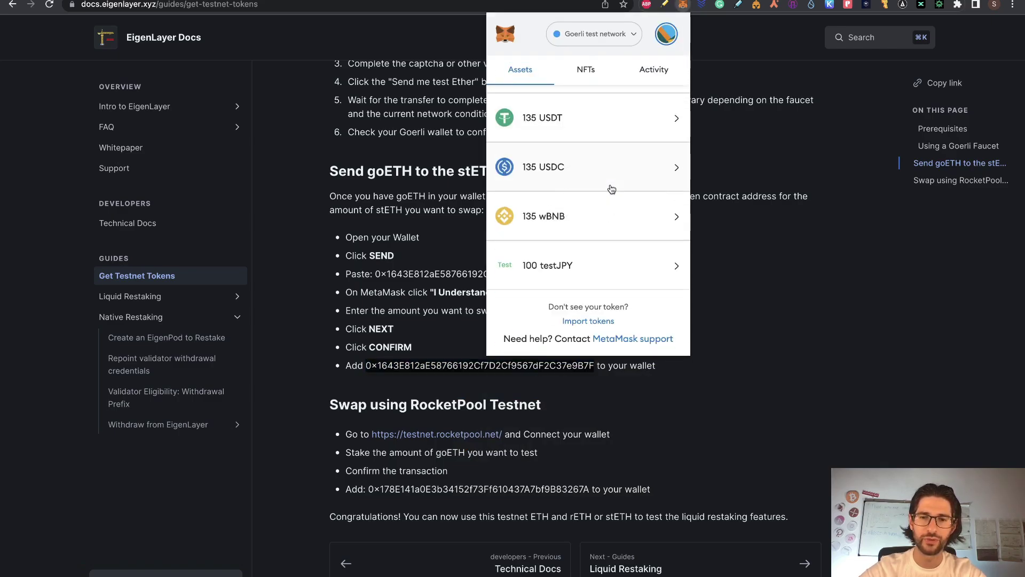
left_click(590, 322)
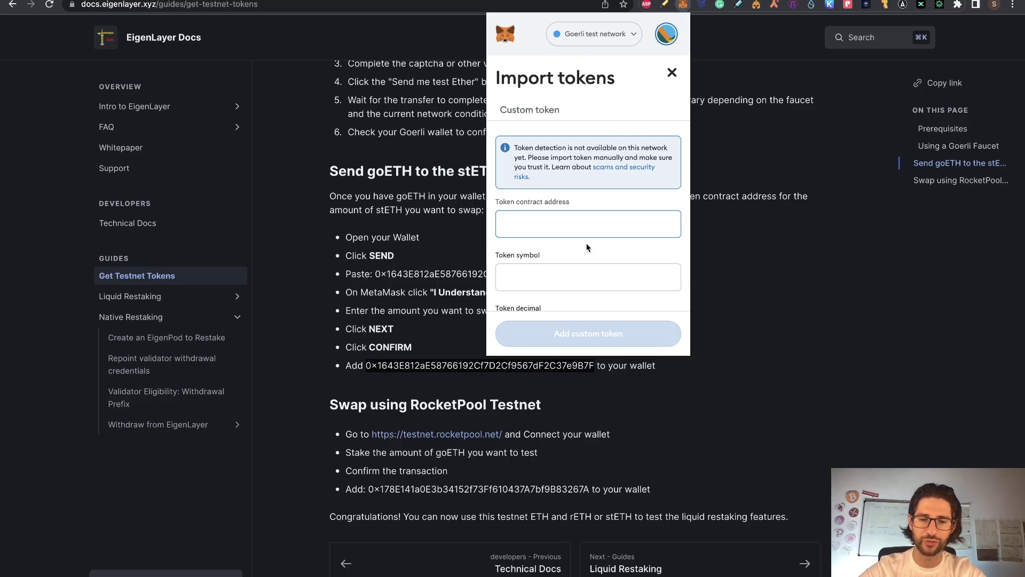
key("super+v")
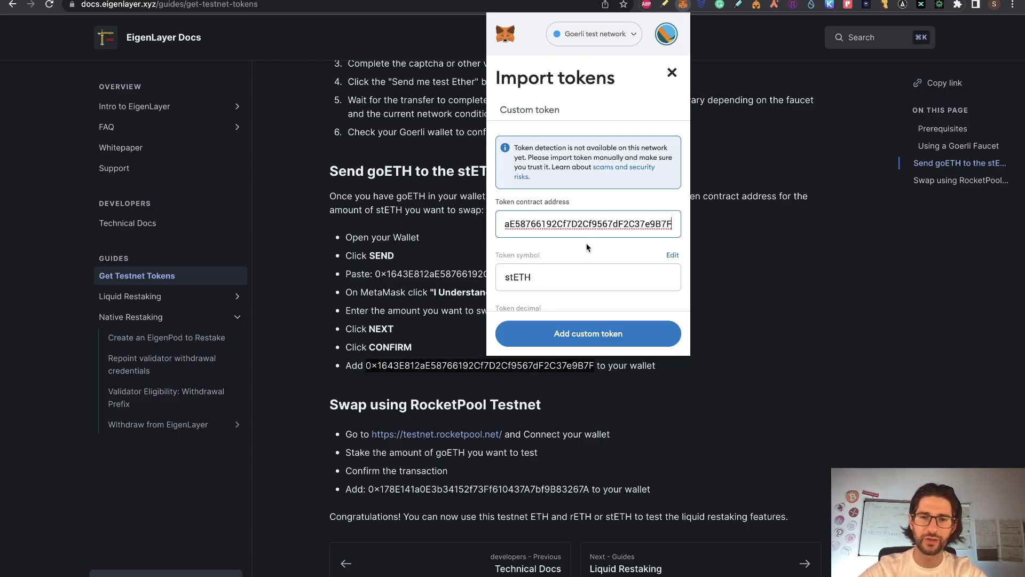
left_click(606, 334)
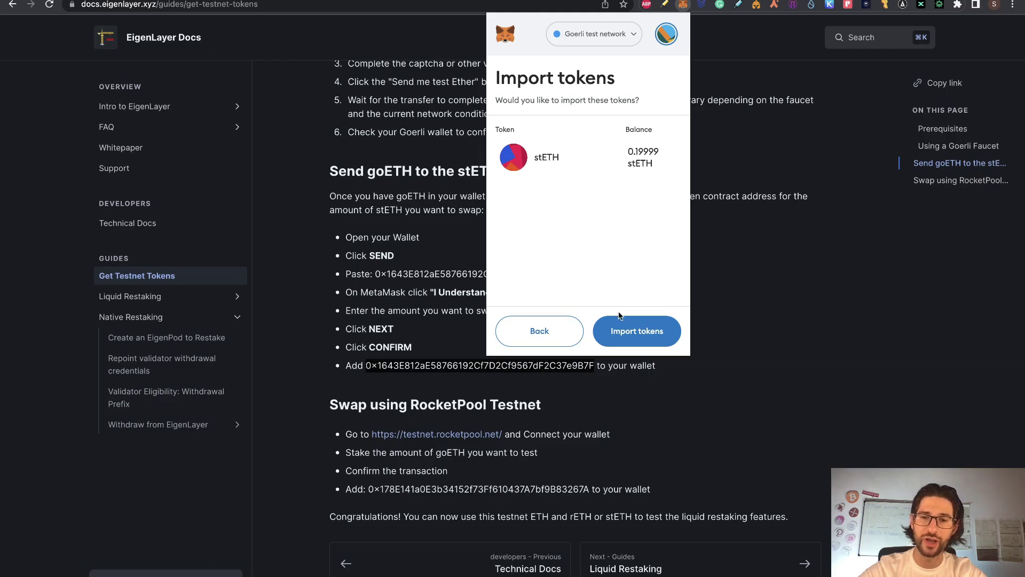
left_click(630, 331)
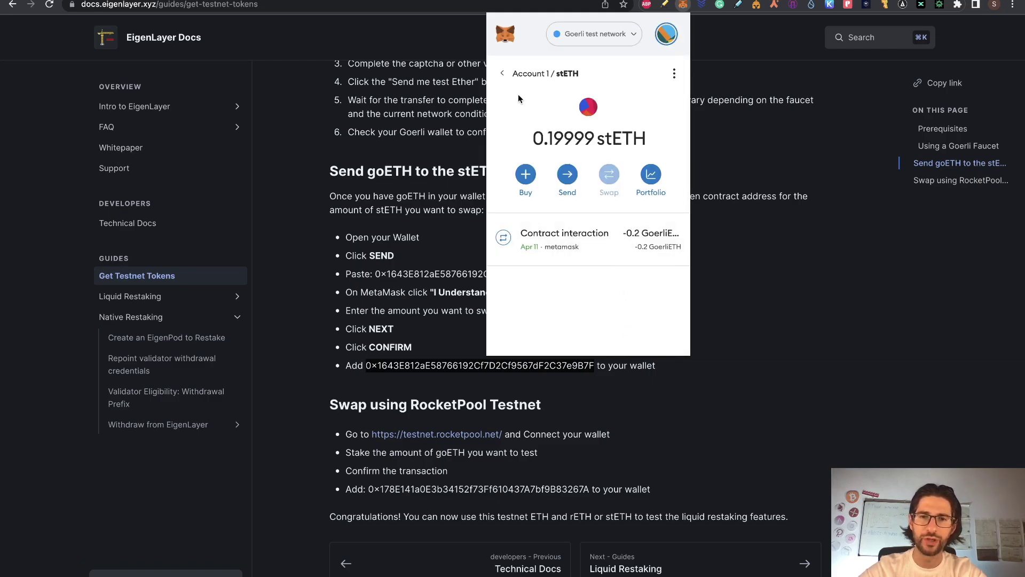
left_click(504, 76)
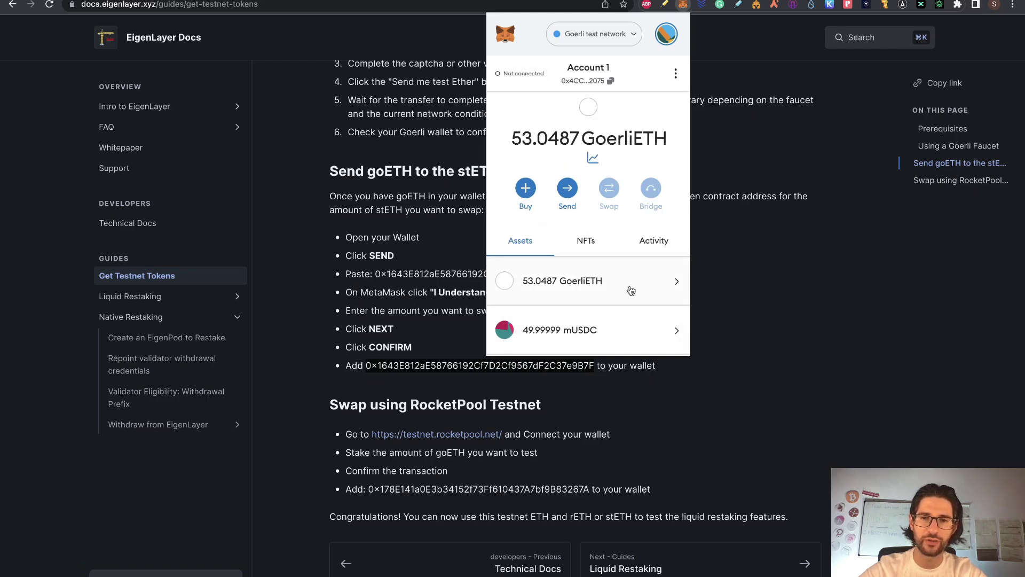
scroll(587, 276, "down", 5)
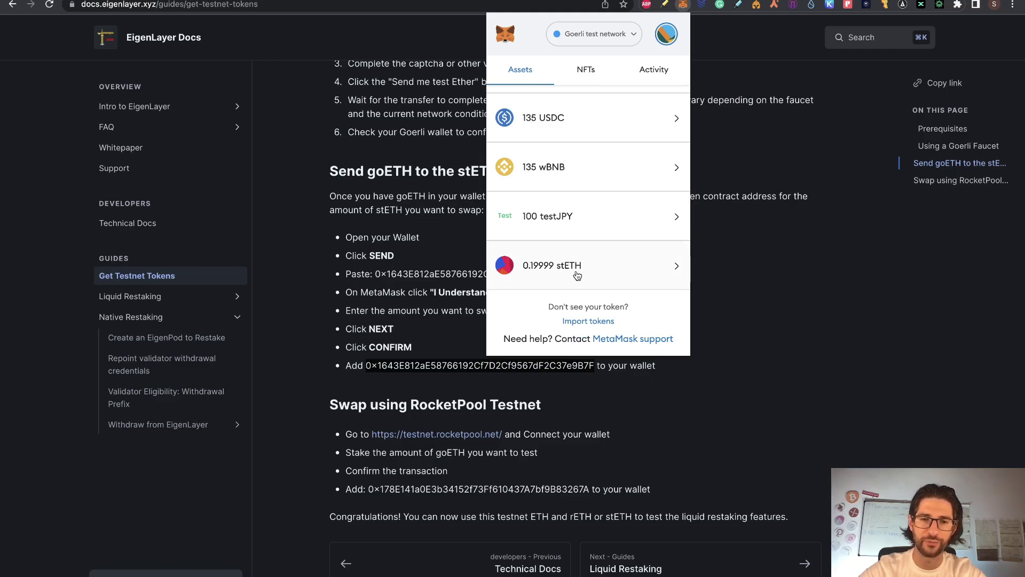
left_click(445, 328)
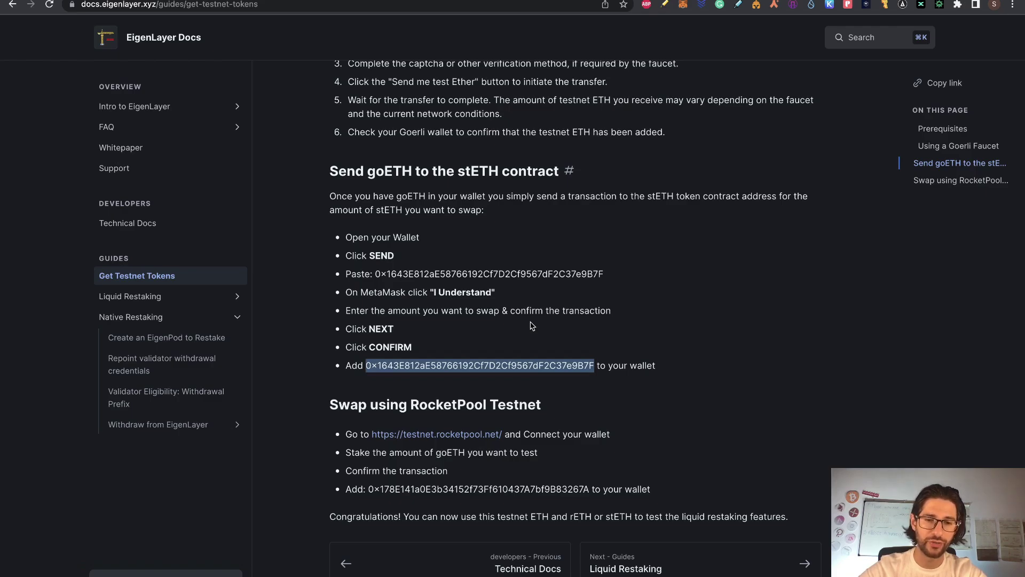
Open the Rocket Pool testnet site from the guide, accept its terms and connect the MetaMask wallet.
left_click(431, 435)
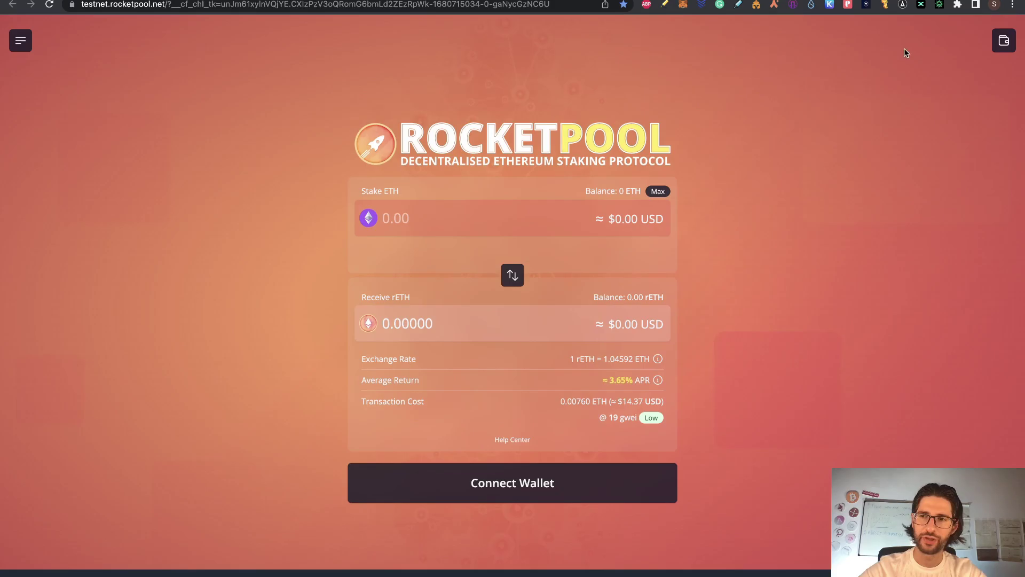
left_click(1004, 41)
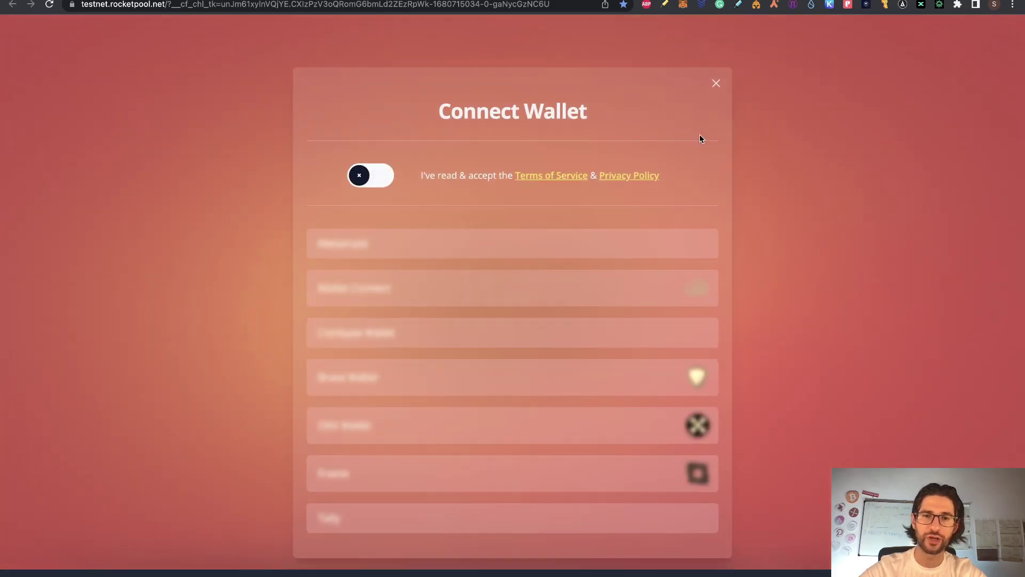
left_click(378, 169)
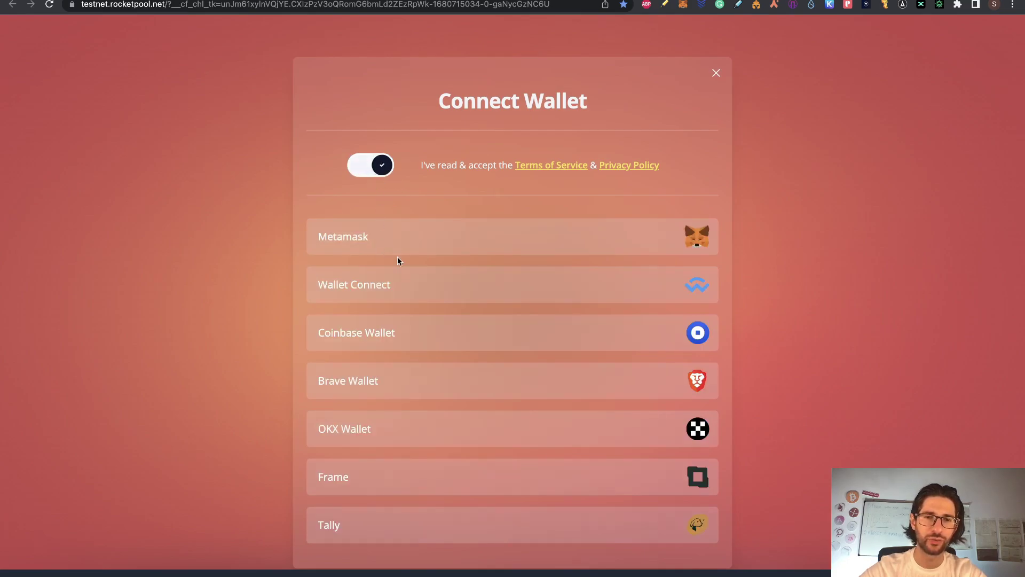
left_click(426, 240)
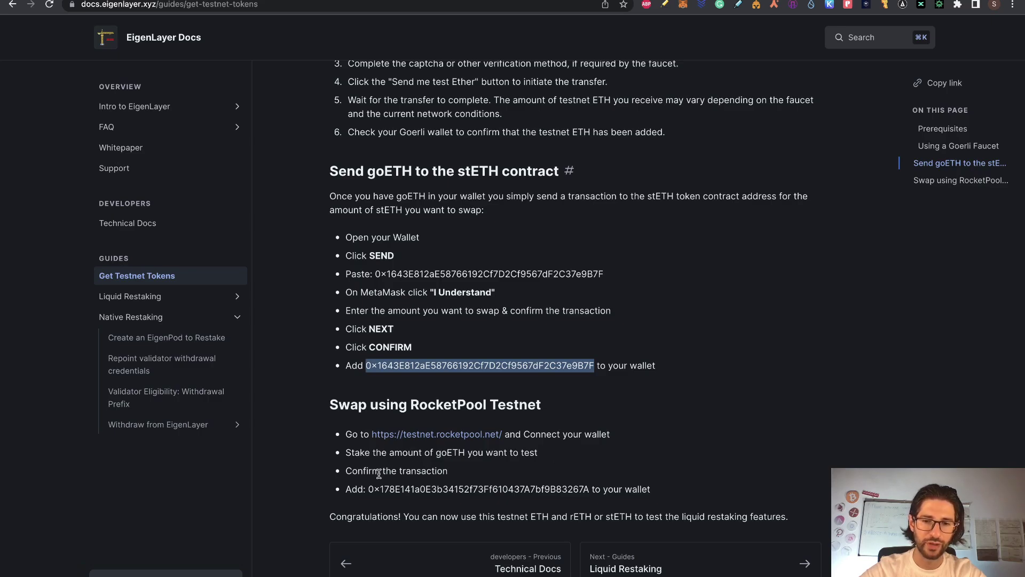
Select the rETH contract address in the guide, and try to stake 0.2 ETH for rETH on the Rocket Pool testnet.
double_click(427, 490)
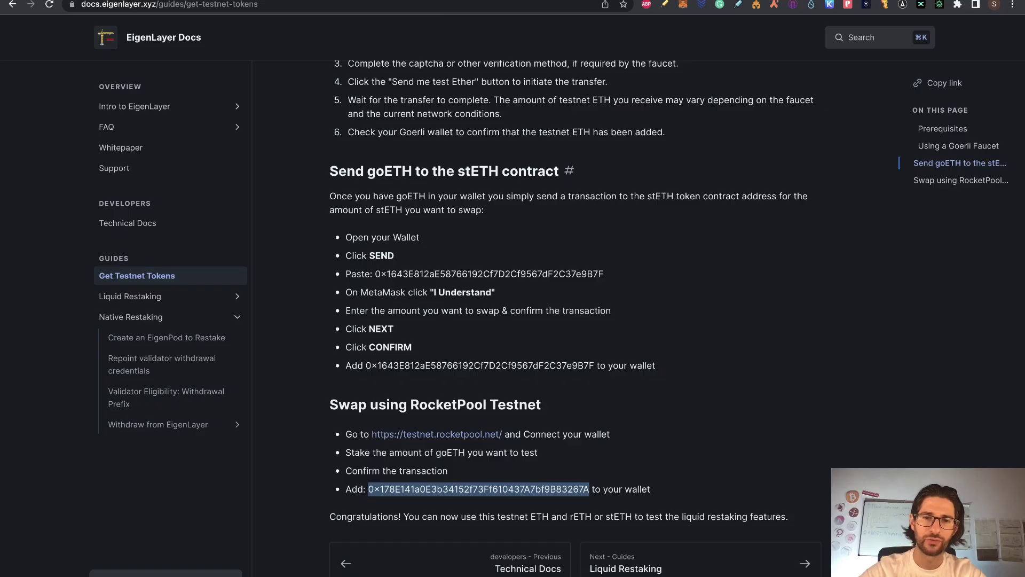
key("ctrl+Tab")
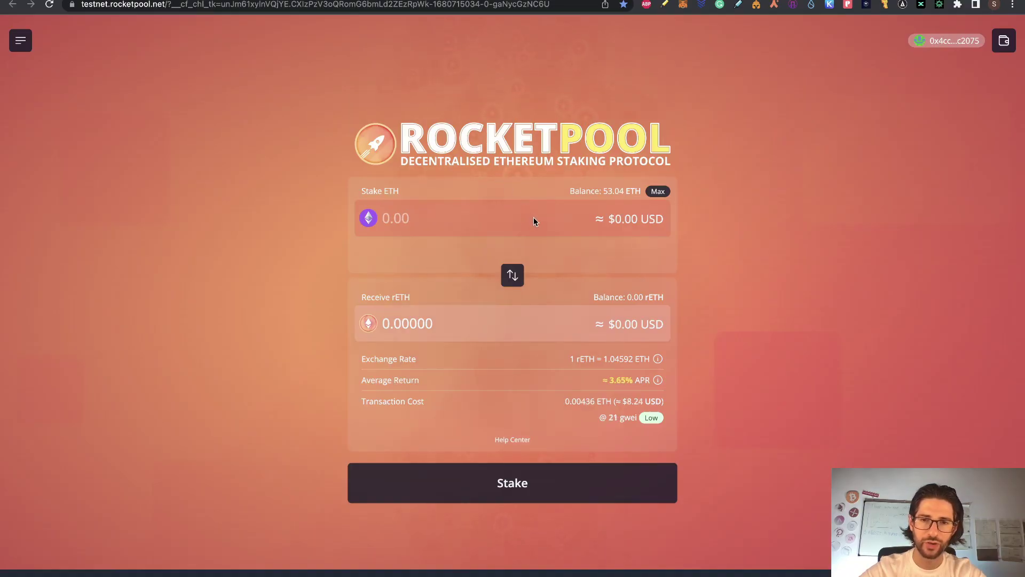
left_click(534, 219)
type("0.")
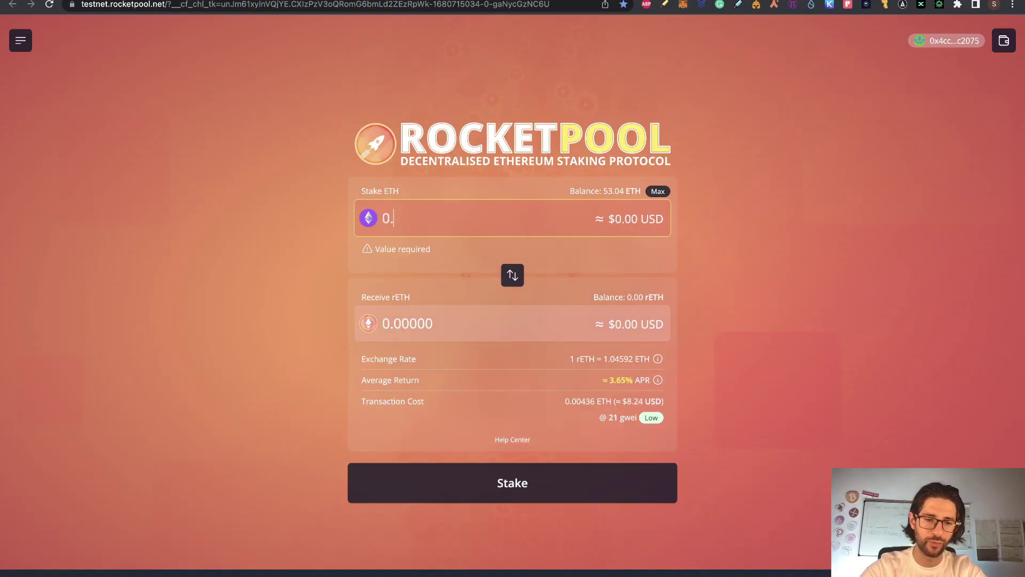
type("2")
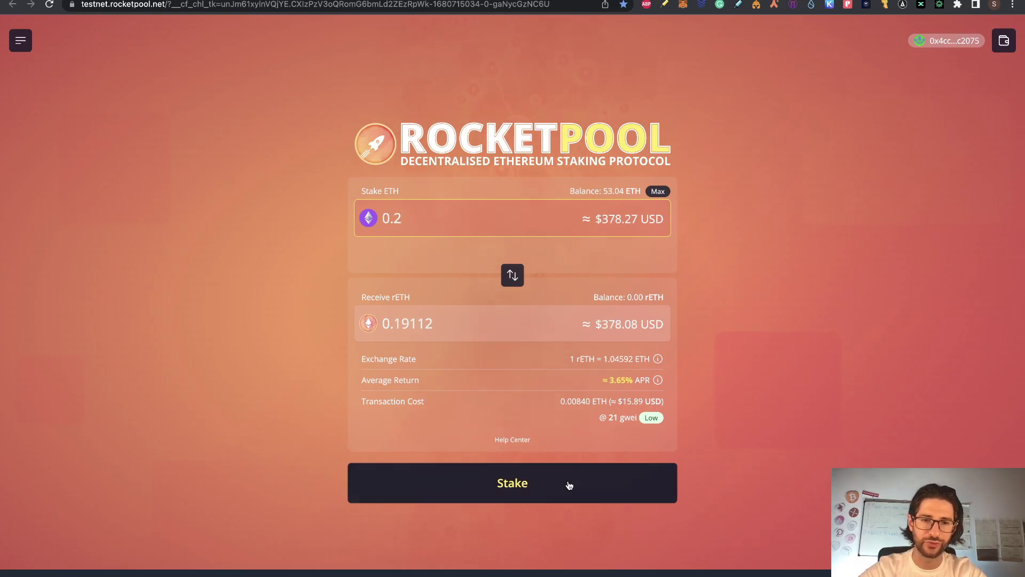
left_click(569, 484)
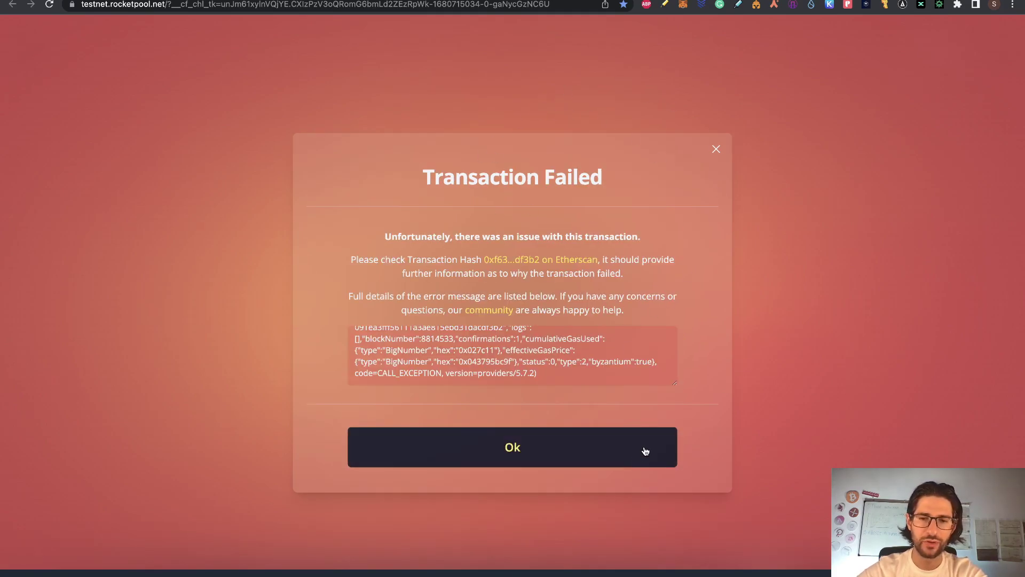
Examine the failed stake's transaction details on Etherscan, and dismiss Rocket Pool's failure notice.
left_click(540, 259)
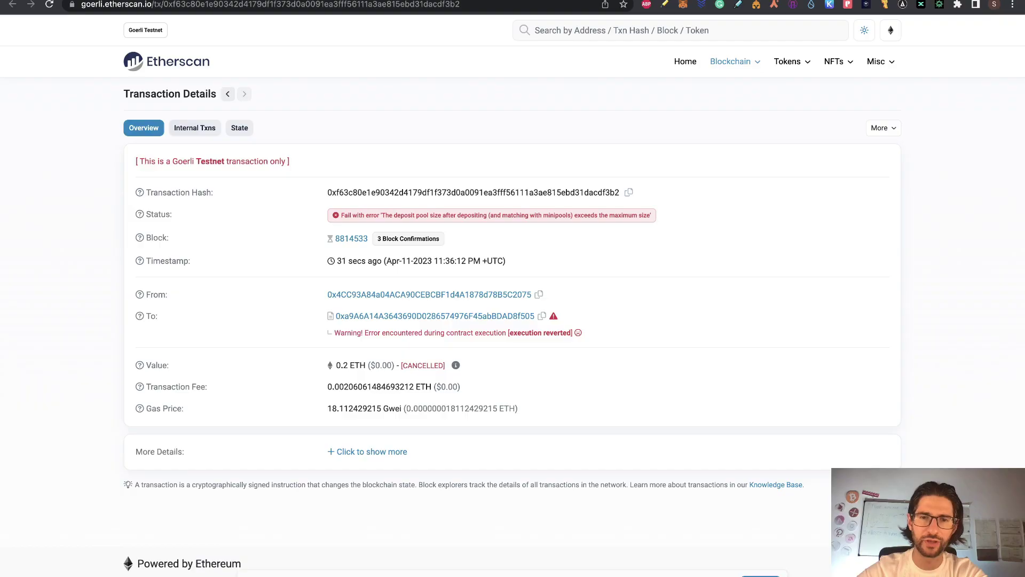
left_click(419, 13)
left_click(617, 451)
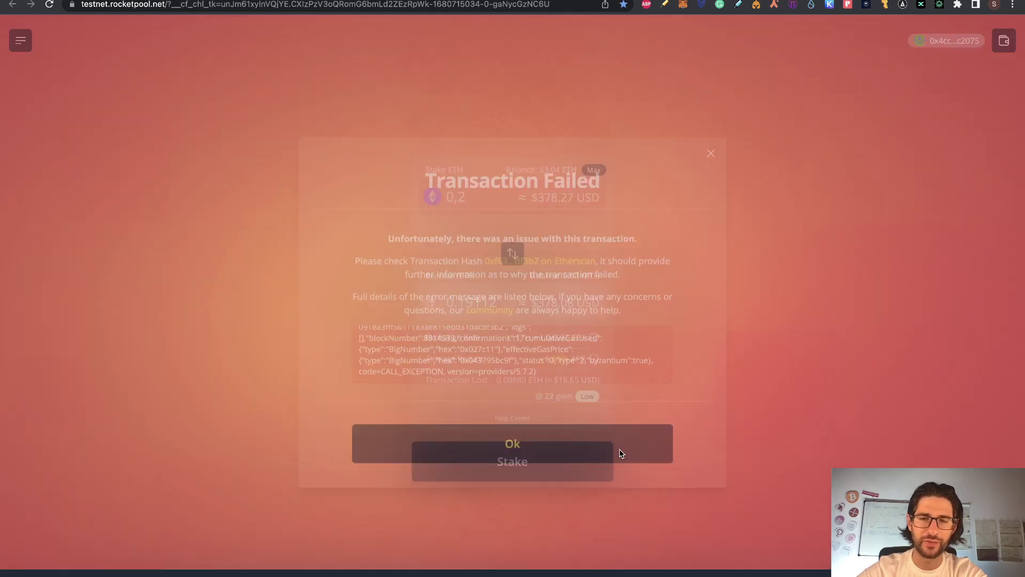
Try to stake 0.02 ETH for rETH in Rocket Pool and dismiss the deposit pool notice.
left_click(419, 212)
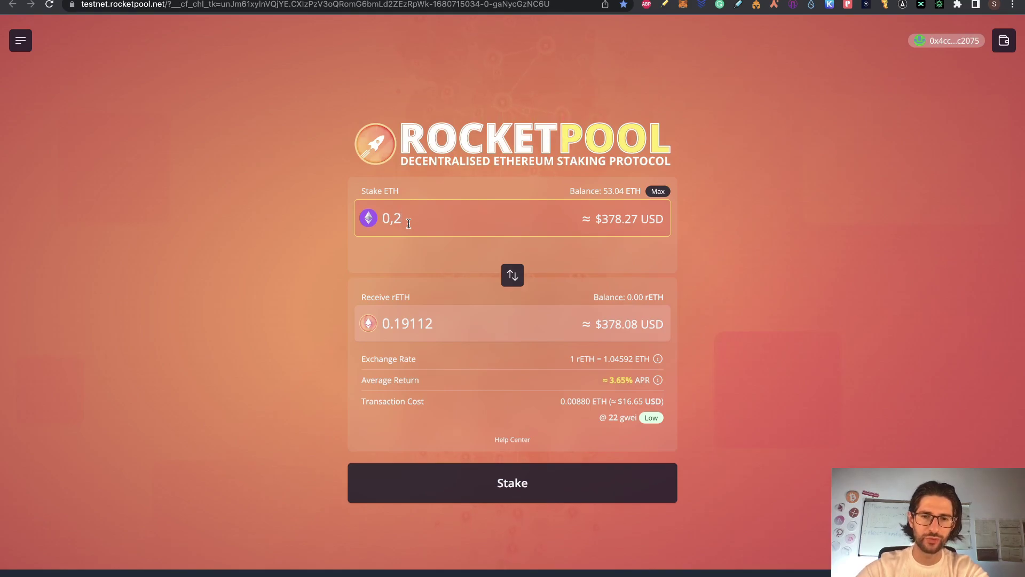
key("Left")
type("0")
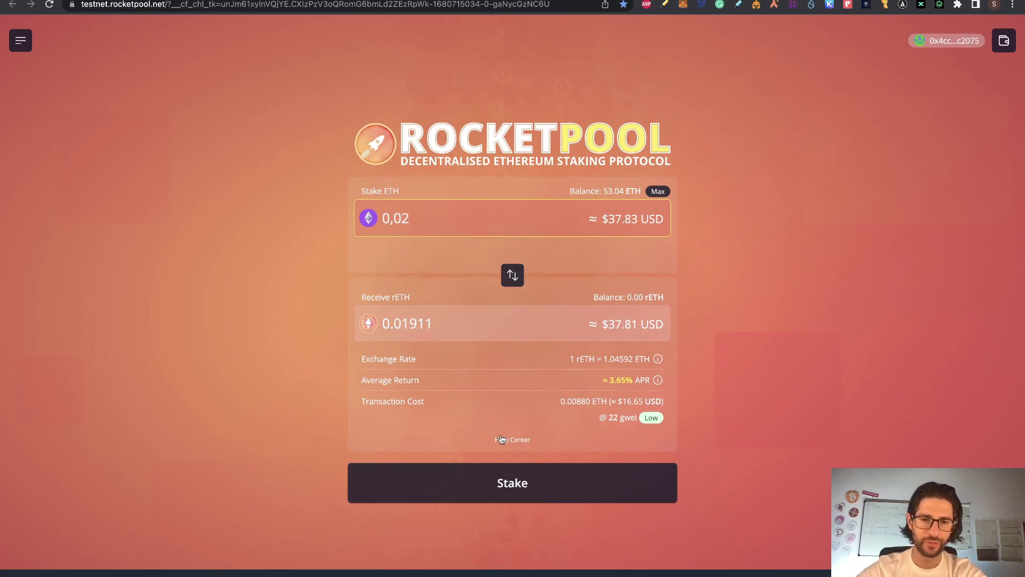
left_click(552, 498)
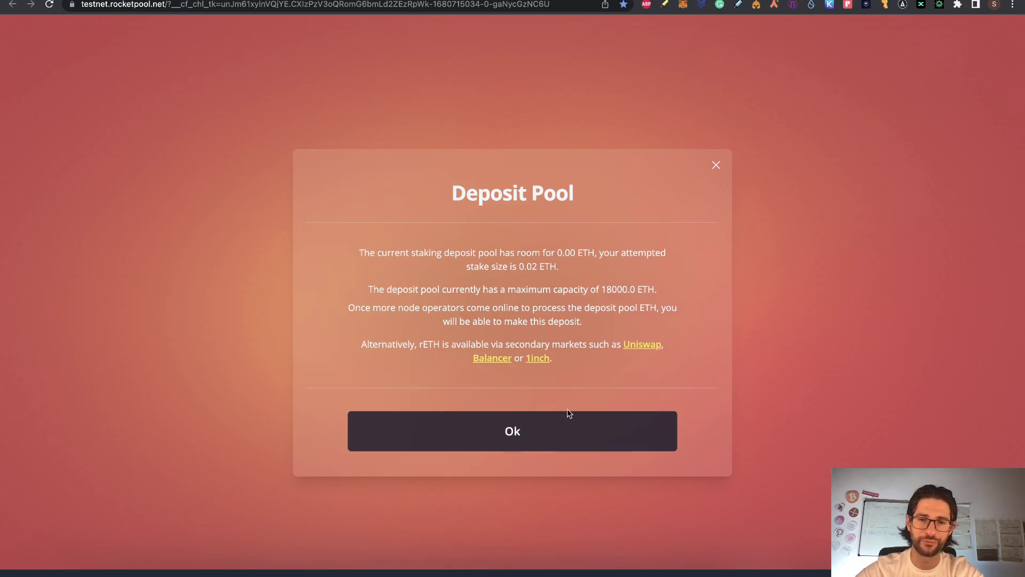
left_click(596, 436)
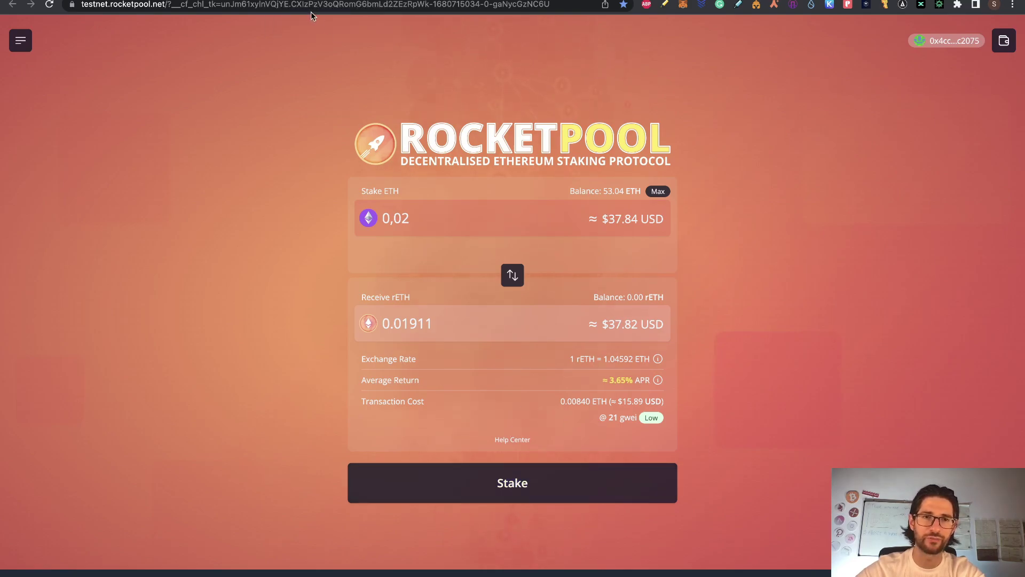
Import the rETH token into MetaMask using the contract address from the guide's RocketPool section, and return to the guide.
key("super+alt+Left")
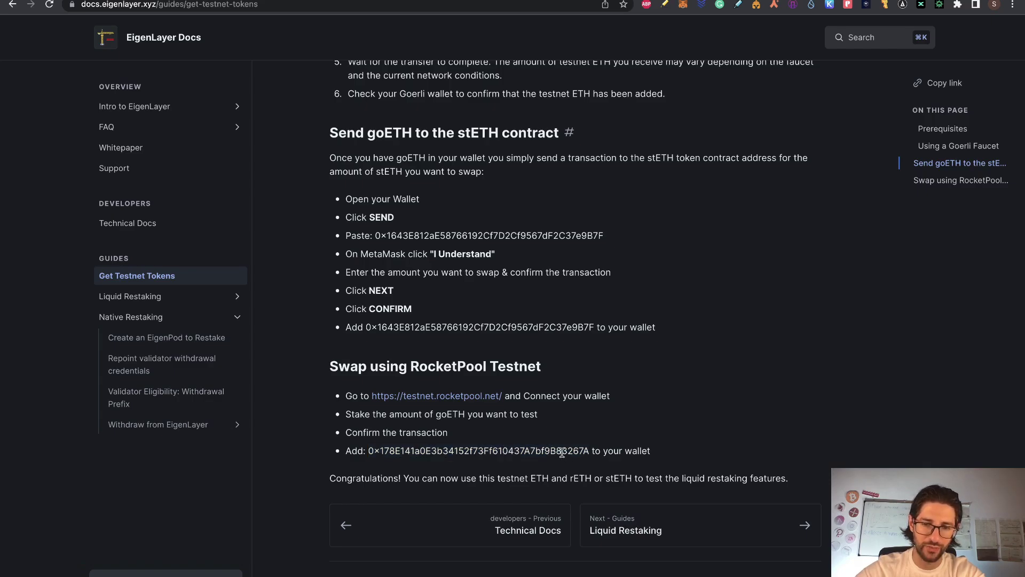
left_click(683, 4)
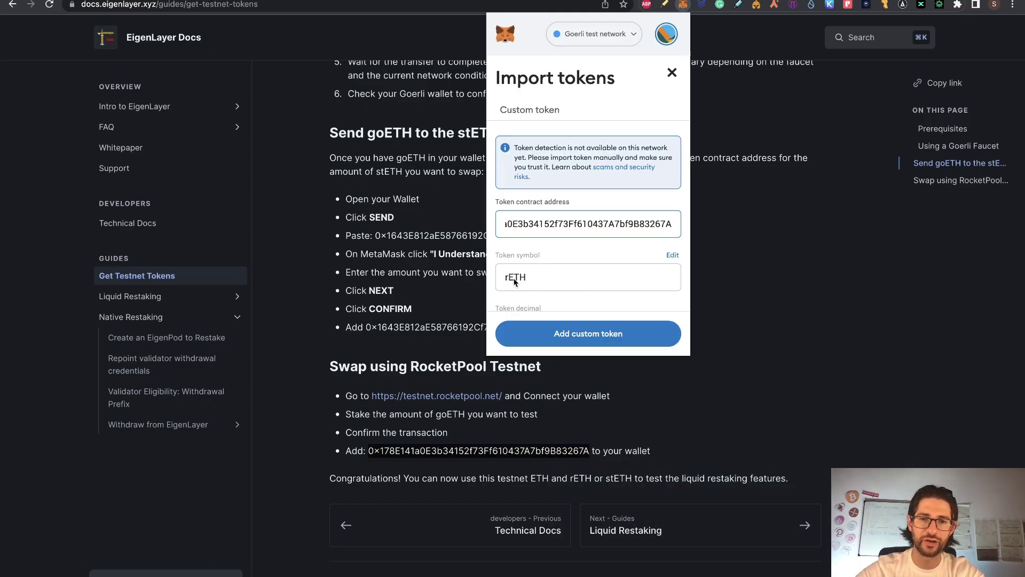
left_click(591, 331)
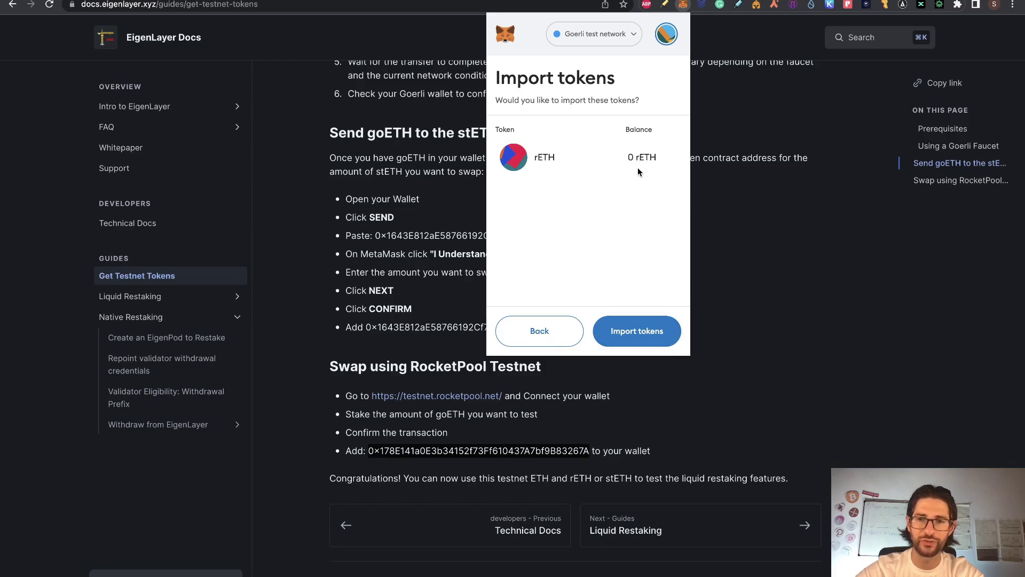
left_click(644, 329)
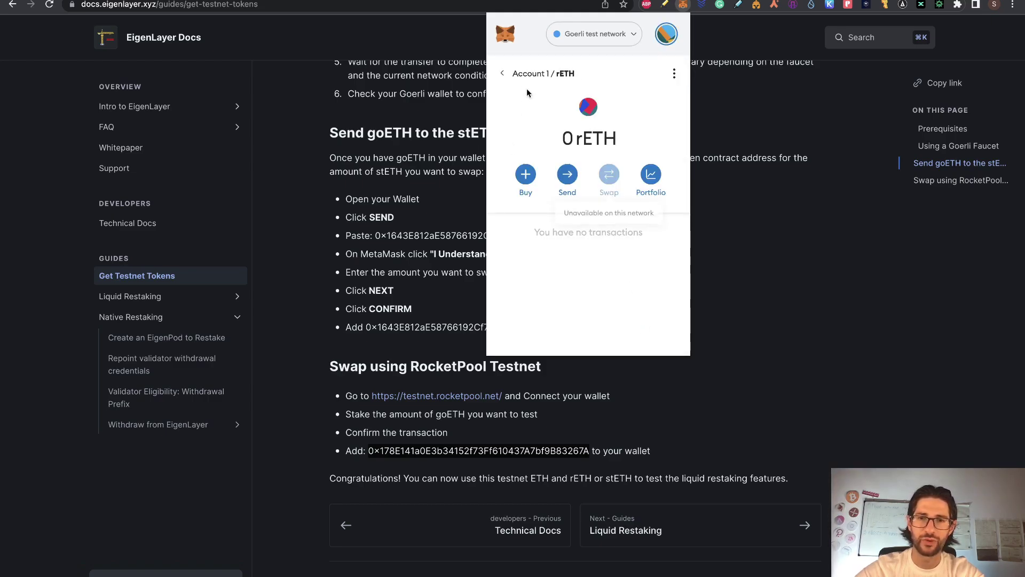
left_click(502, 73)
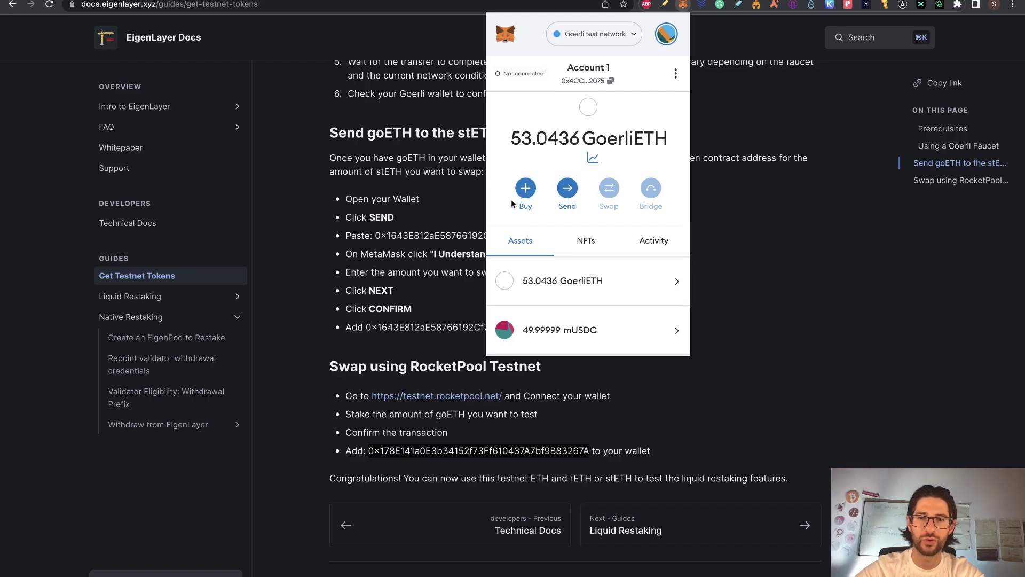
left_click(442, 342)
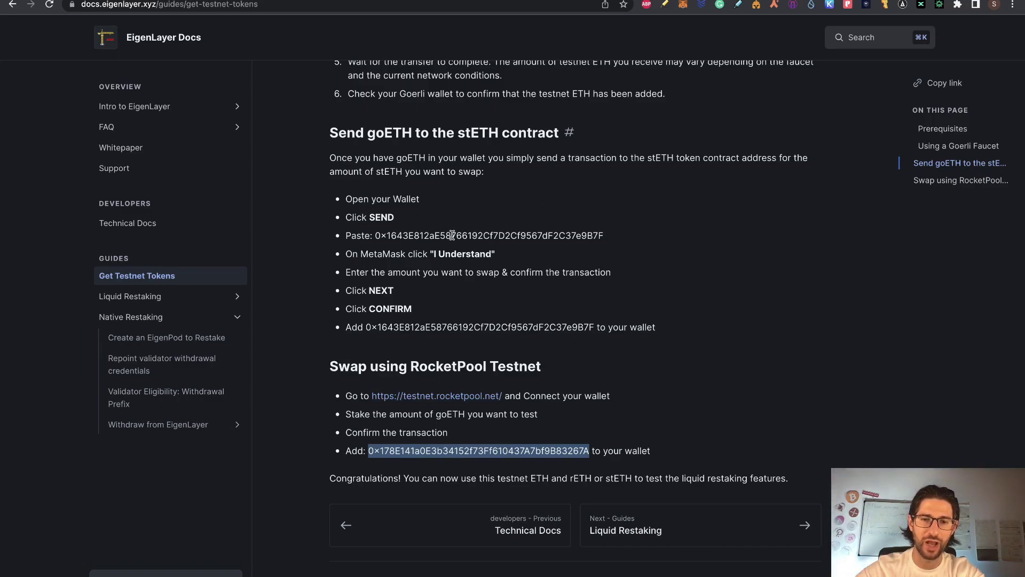
Switch to the EigenLayer Goerli restaking app and connect the MetaMask wallet to it.
left_click(732, 326)
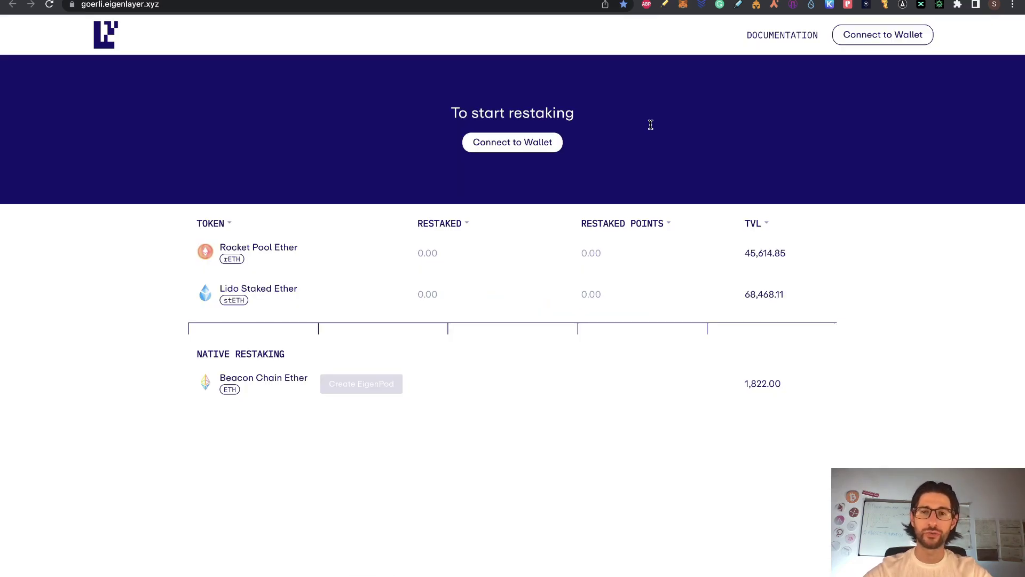
left_click(534, 141)
left_click(550, 270)
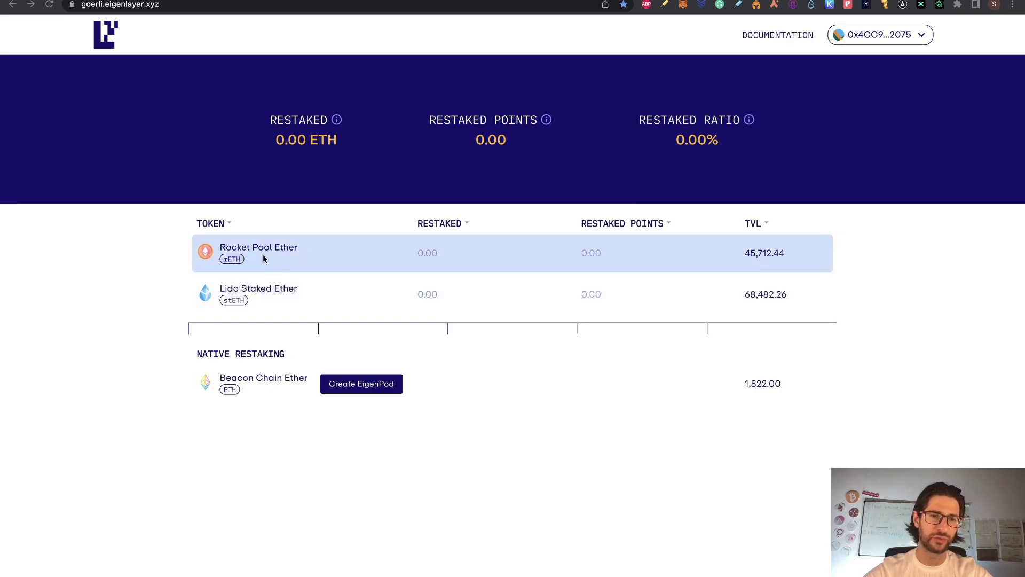
Deposit 0.1 stETH into the Lido Staked Ether pool, approving the maximum stETH spending cap in MetaMask.
left_click(271, 294)
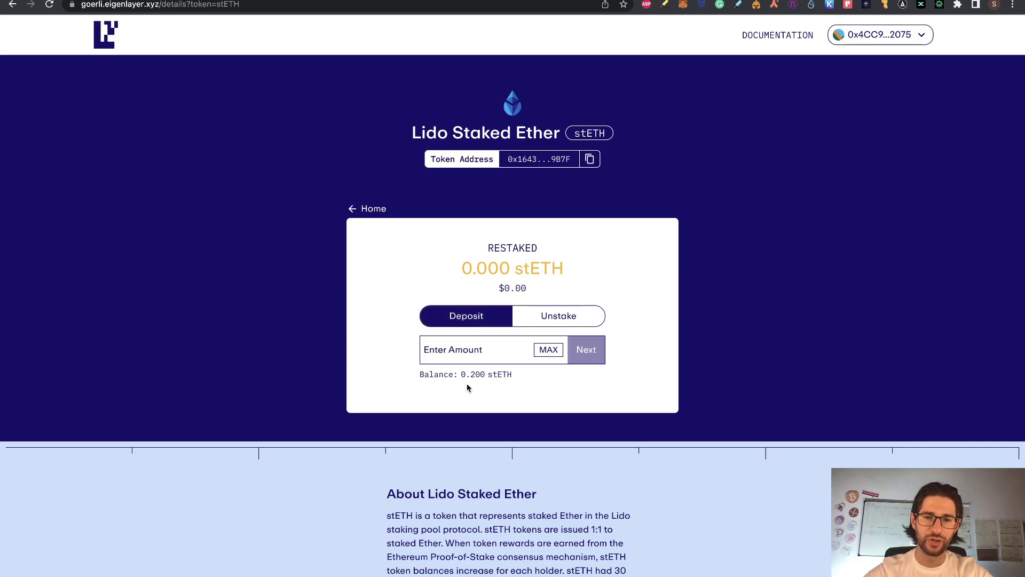
left_click(480, 354)
type("0.1")
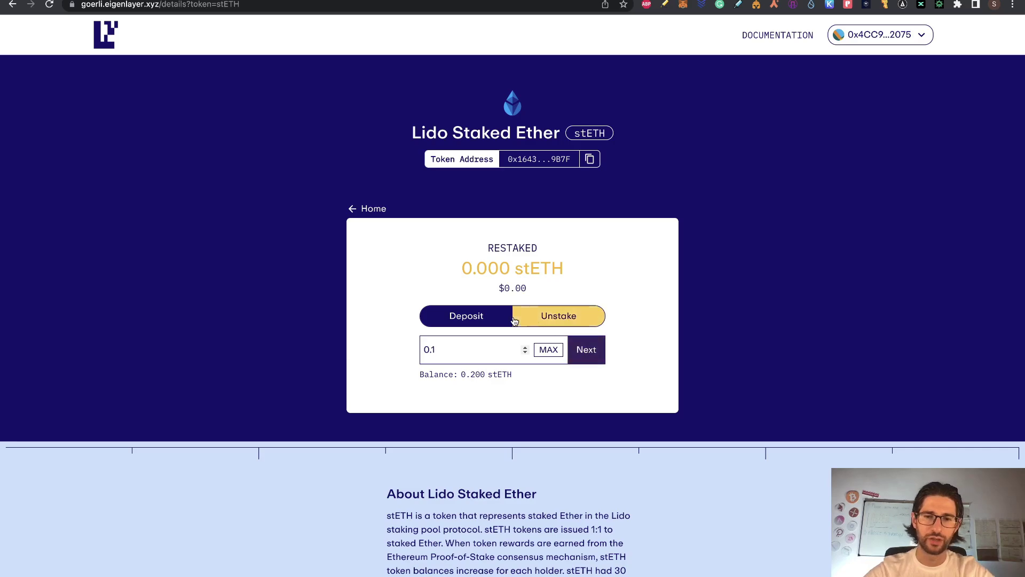
left_click(591, 350)
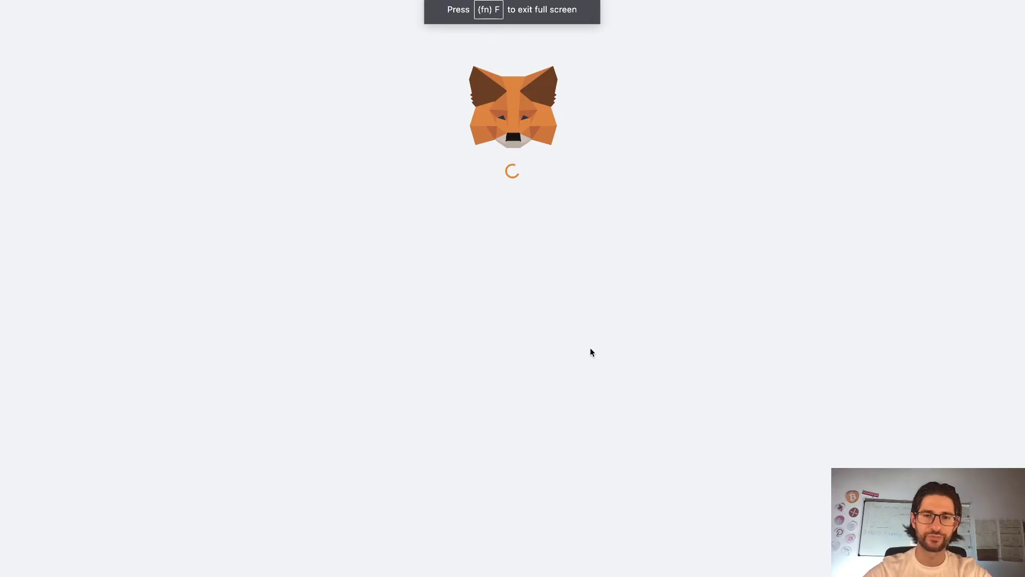
left_click(588, 209)
left_click(577, 324)
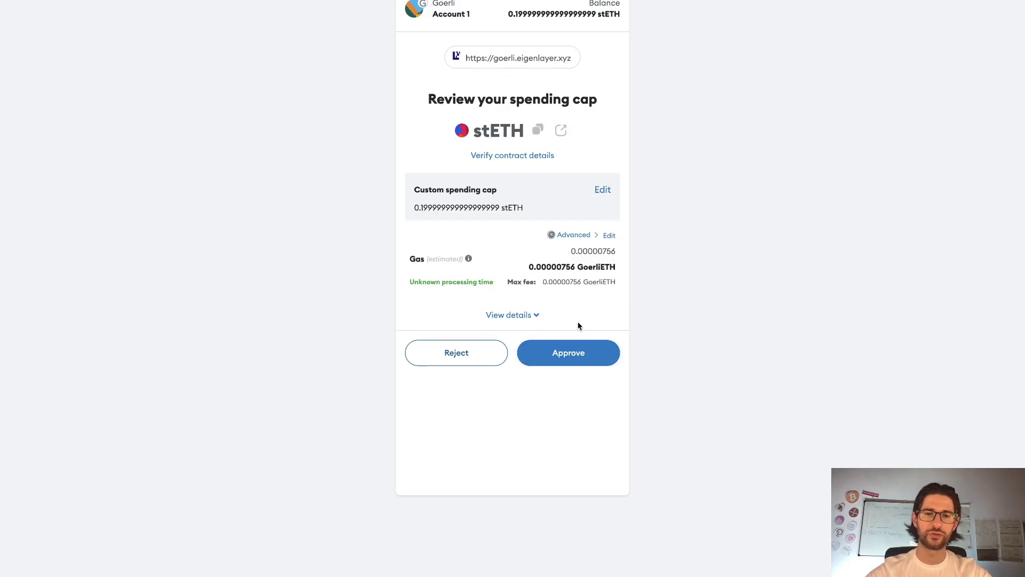
left_click(584, 351)
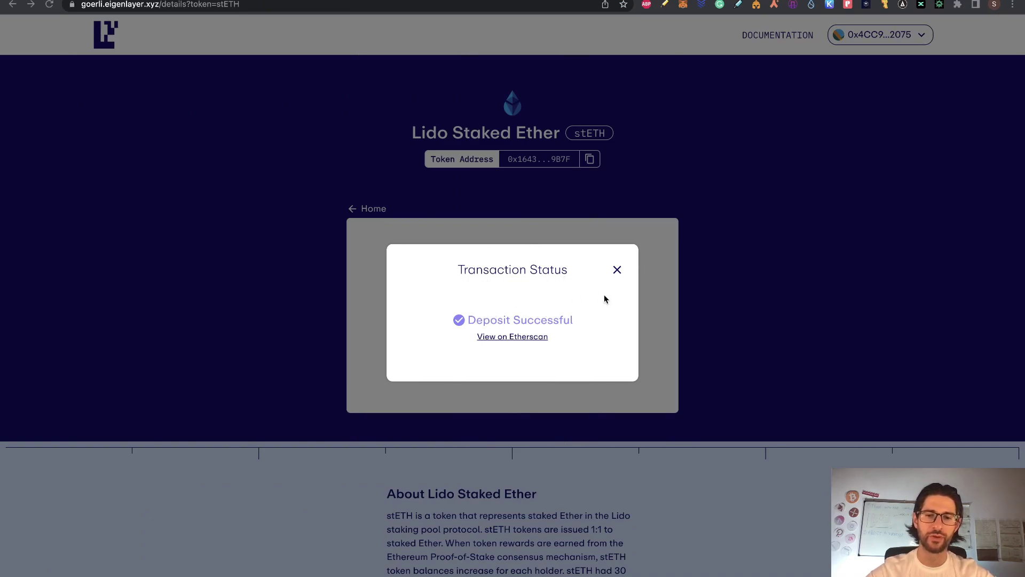
Examine the deposit's transaction details on Etherscan, and review the remaining staking and unstaking steps in the Airdrops spreadsheet.
left_click(534, 336)
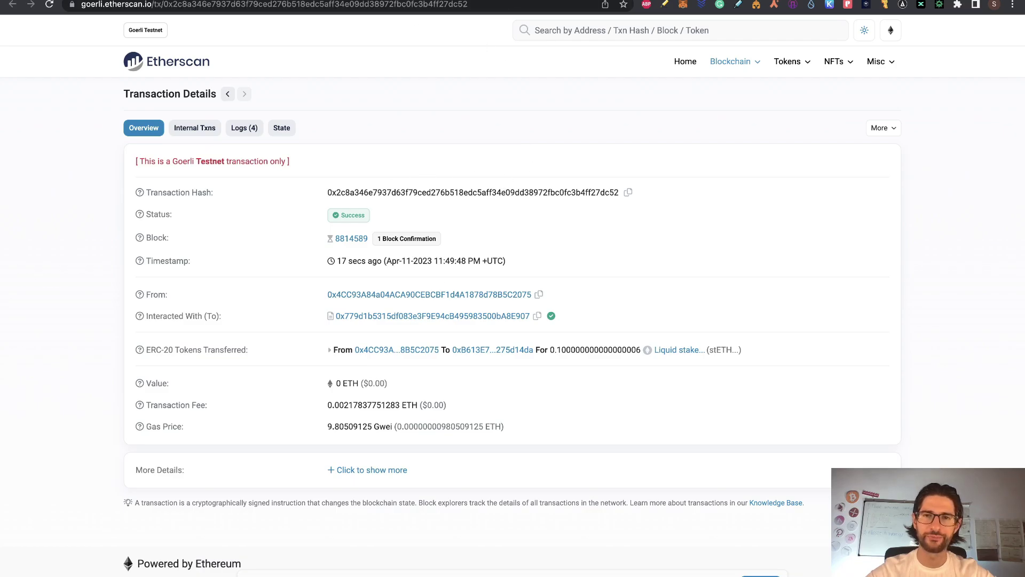
key("super+w")
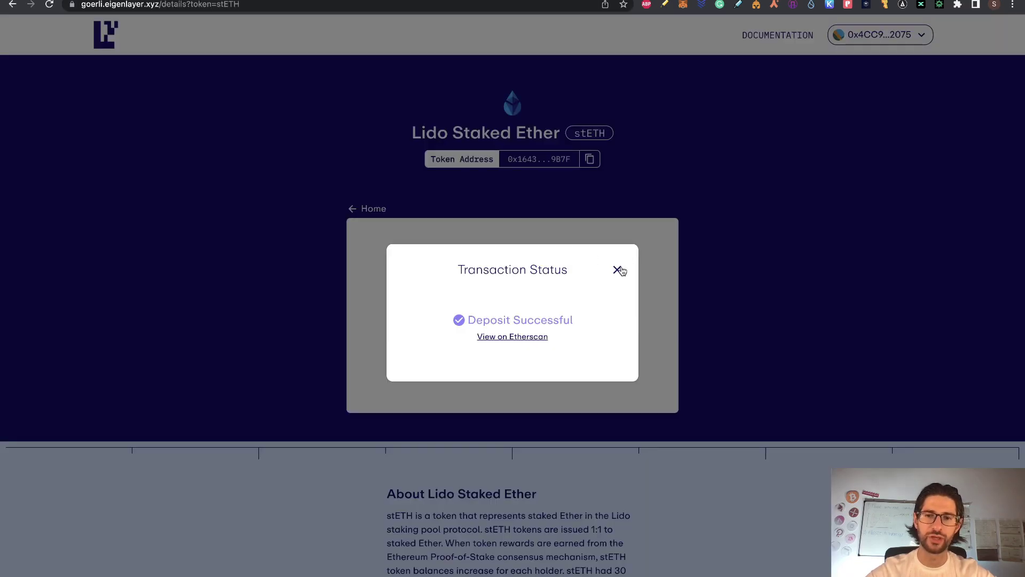
key("ctrl+shift+Tab")
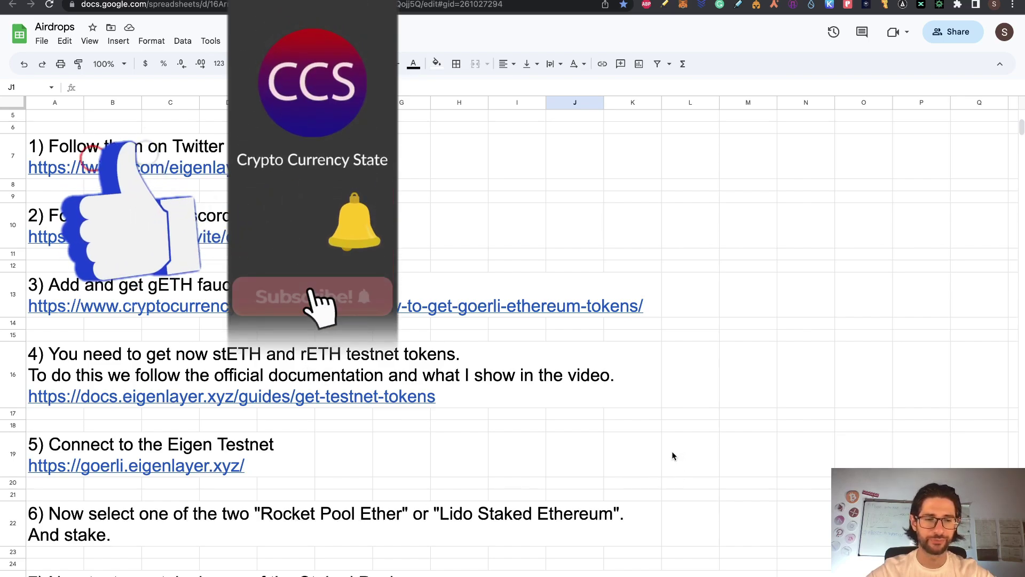
scroll(672, 451, "down", 2)
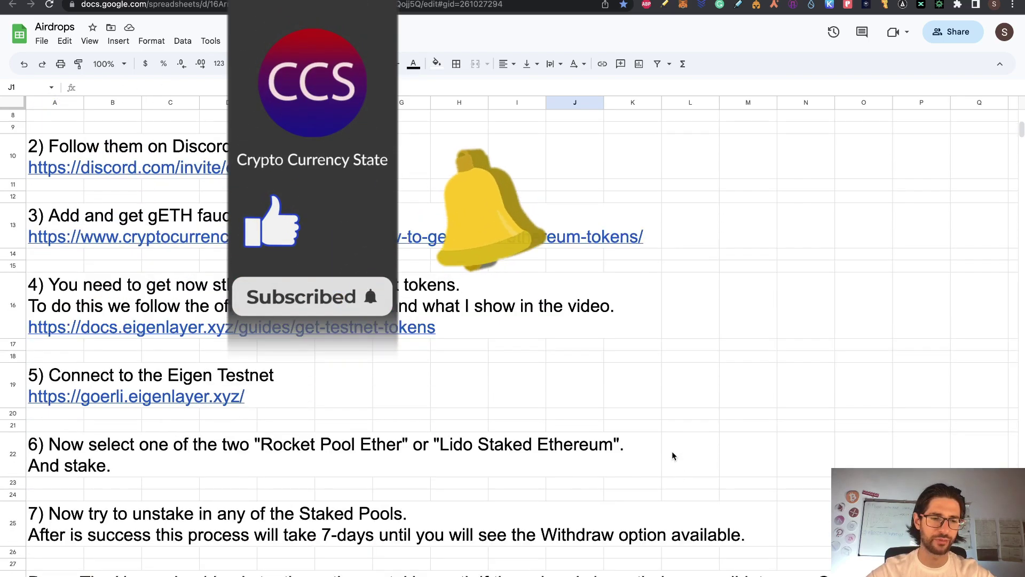
scroll(672, 453, "down", 3)
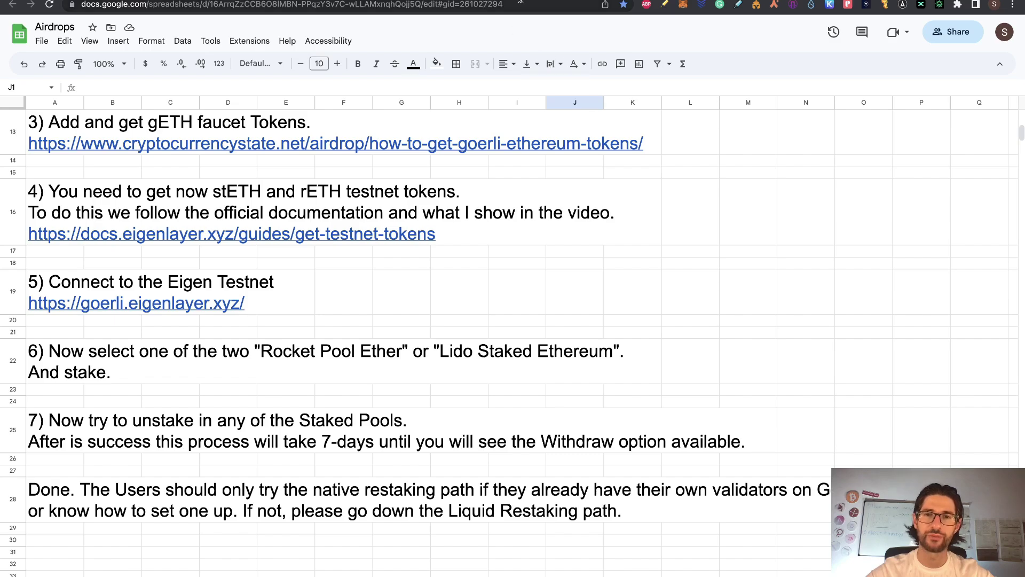
Switch to the EigenLayer Docs and read the Restake page of the Liquid Restaking guide.
key("ctrl+Tab")
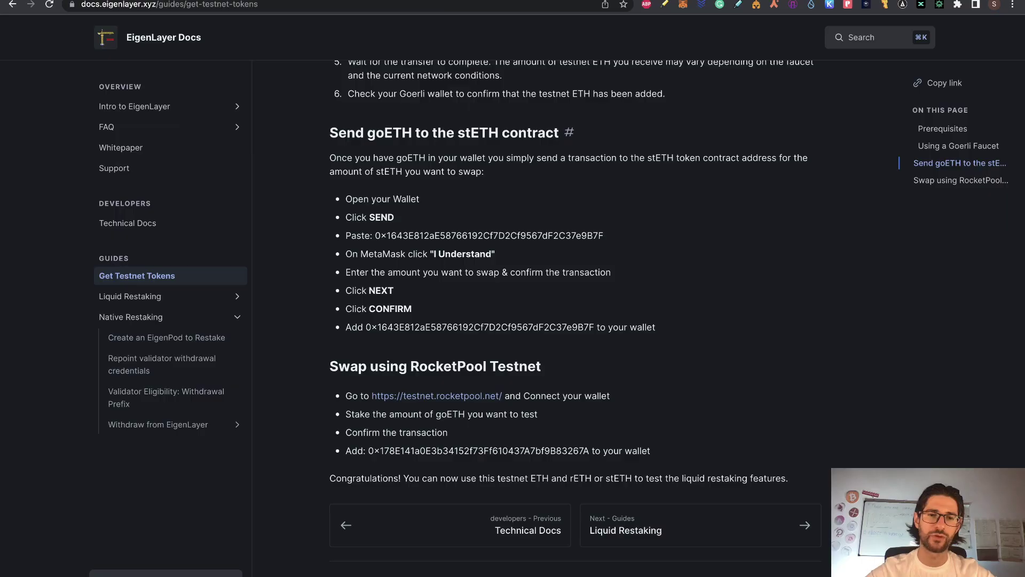
left_click(206, 296)
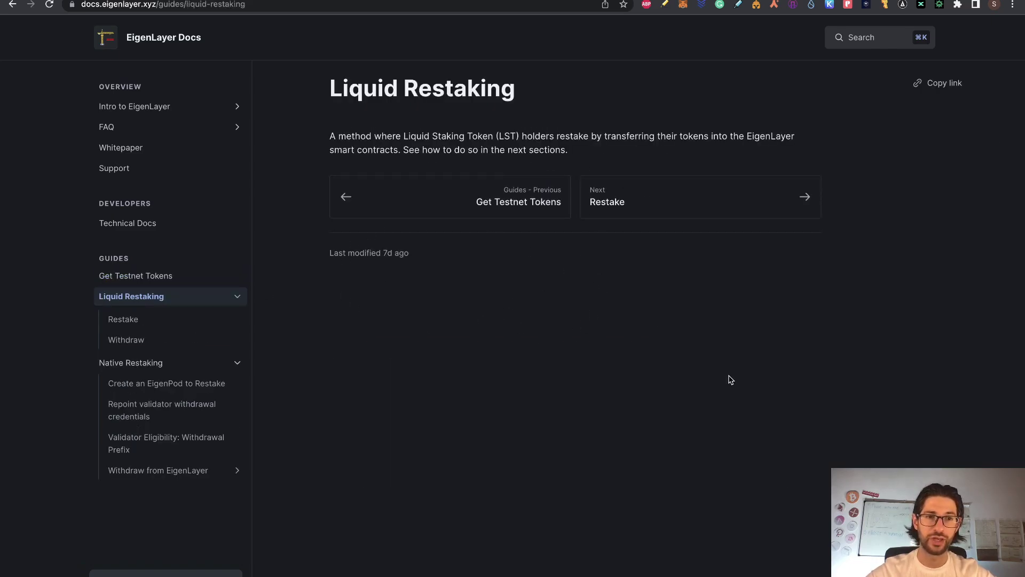
left_click(721, 203)
scroll(721, 203, "down", 15)
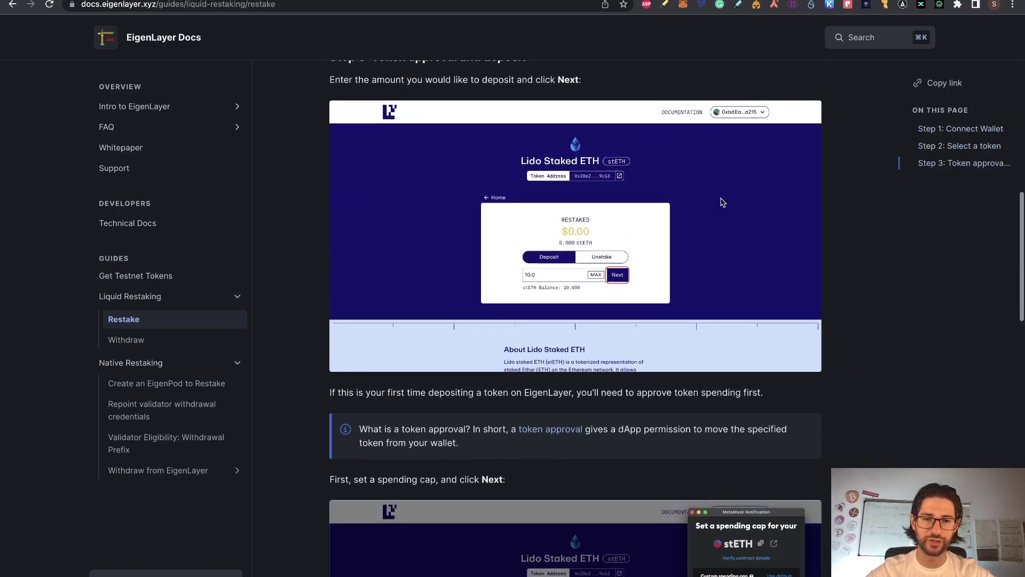
scroll(722, 203, "down", 10)
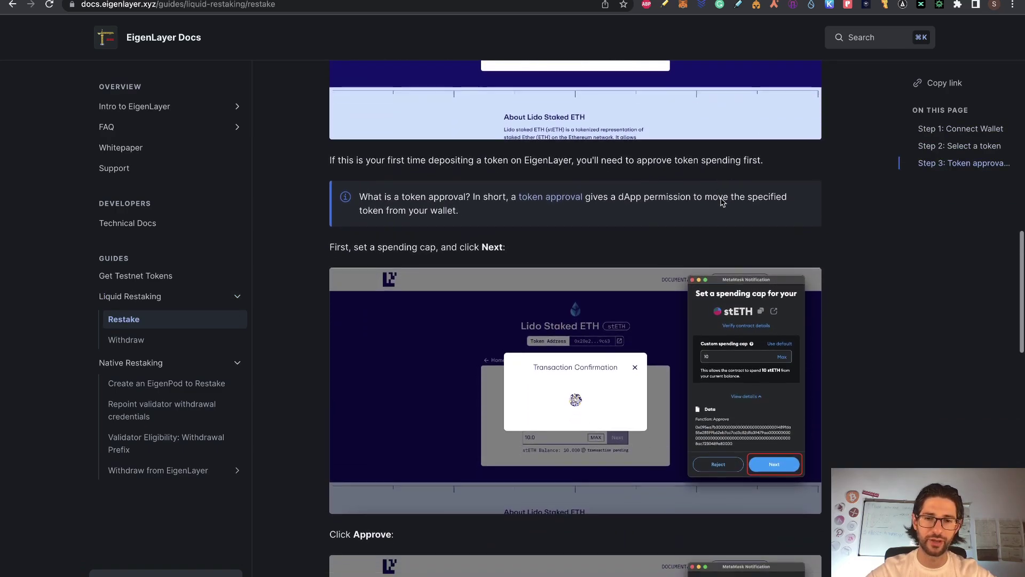
scroll(721, 203, "down", 14)
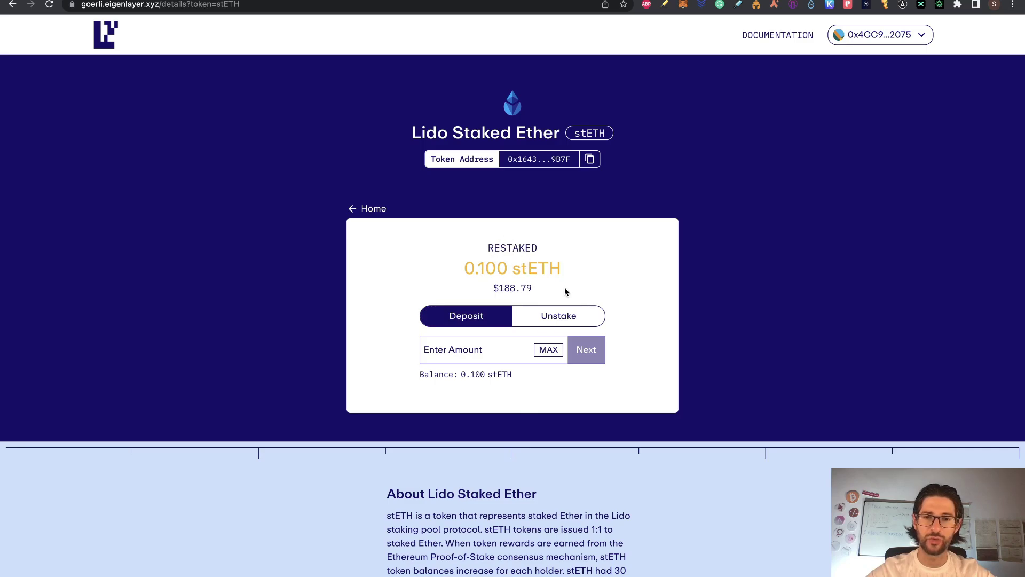
Unstake 0.02 stETH from the Lido Staked Ether pool in the EigenLayer app and dismiss the transaction status.
left_click(553, 316)
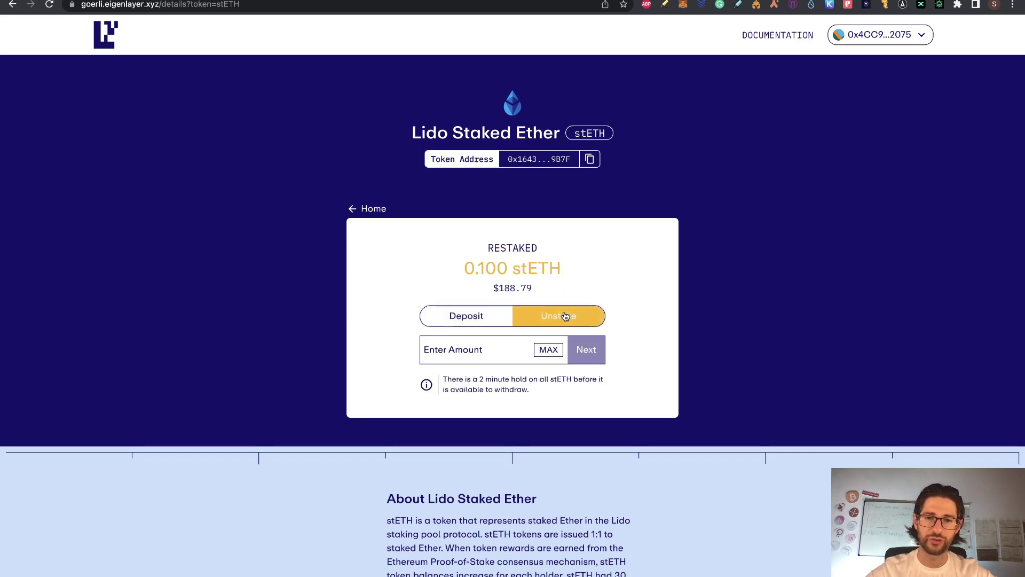
left_click(510, 342)
type("0,0")
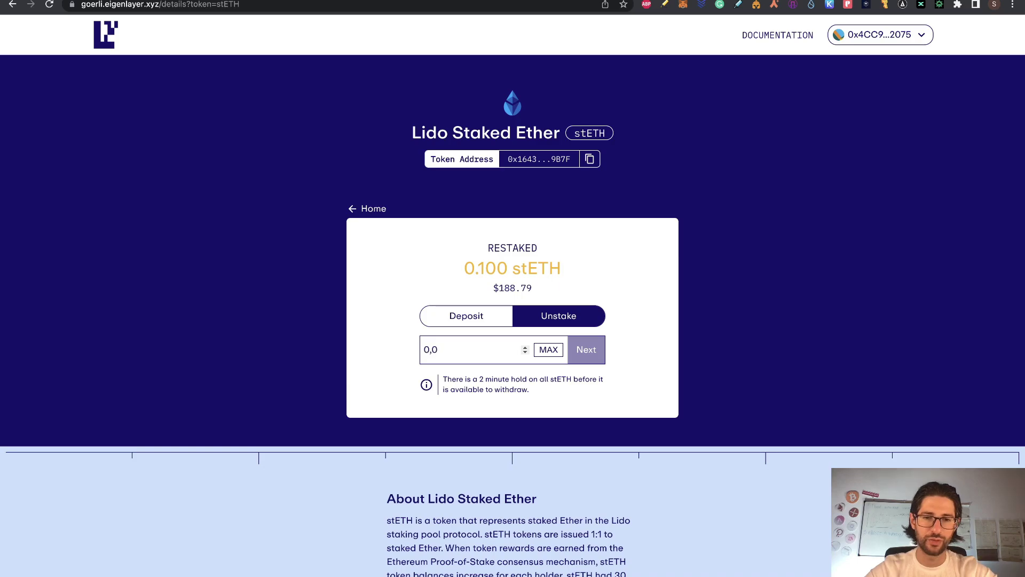
type("5")
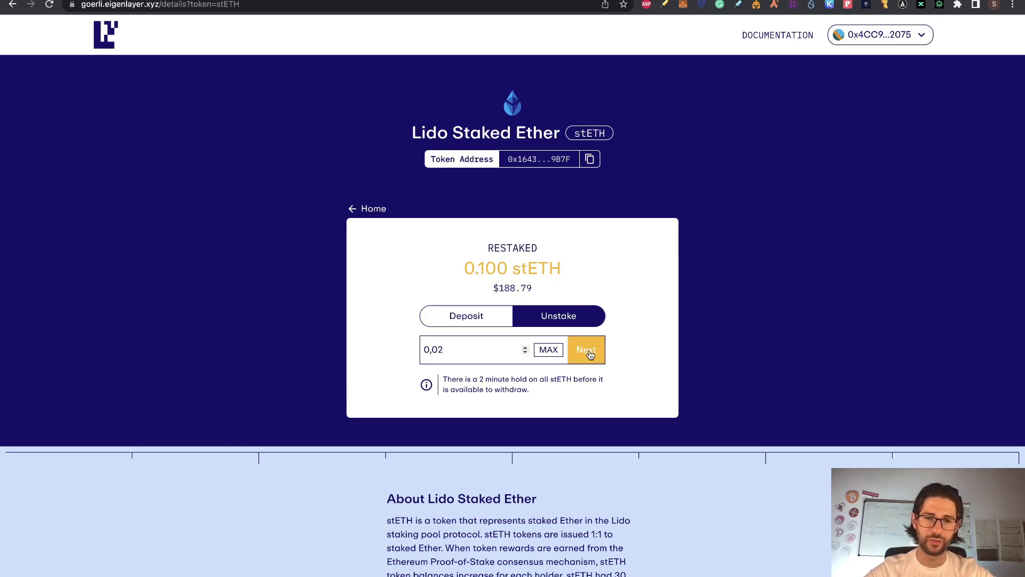
left_click(588, 350)
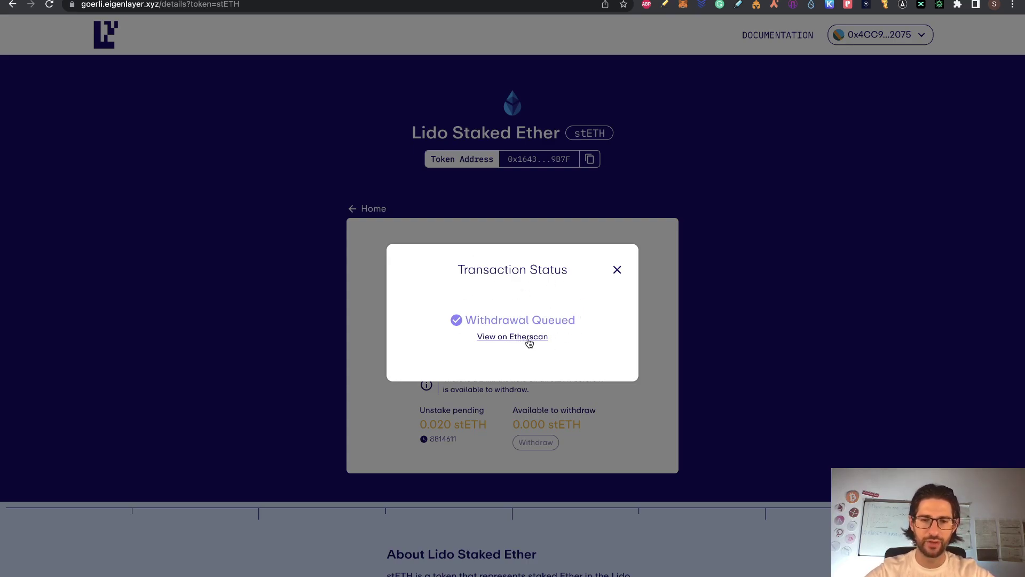
left_click(617, 272)
scroll(661, 402, "down", 2)
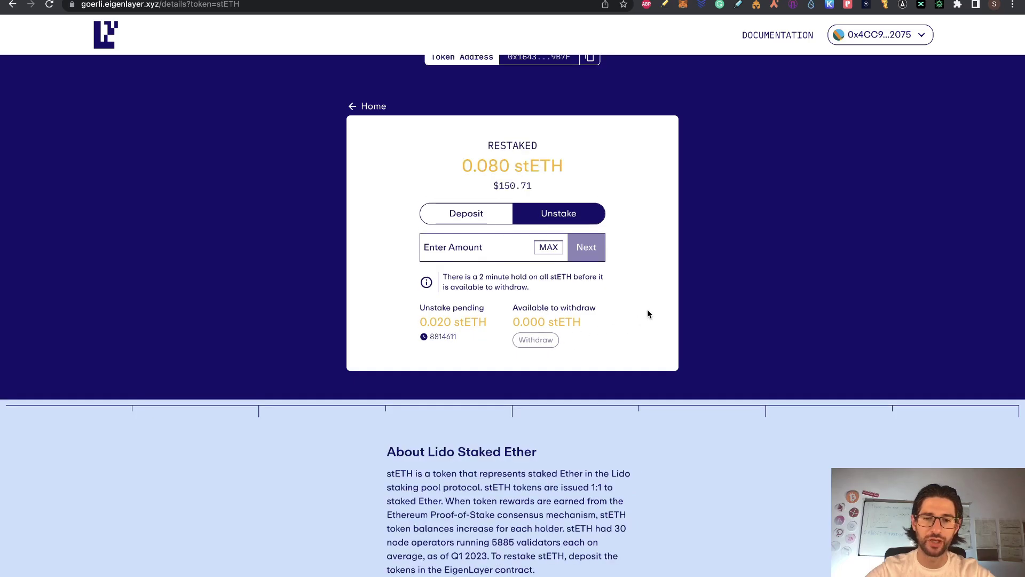
Read the Native Restaking guide in the EigenLayer Docs, covering EigenPod creation and repointing validator withdrawal credentials.
key("ctrl+Tab")
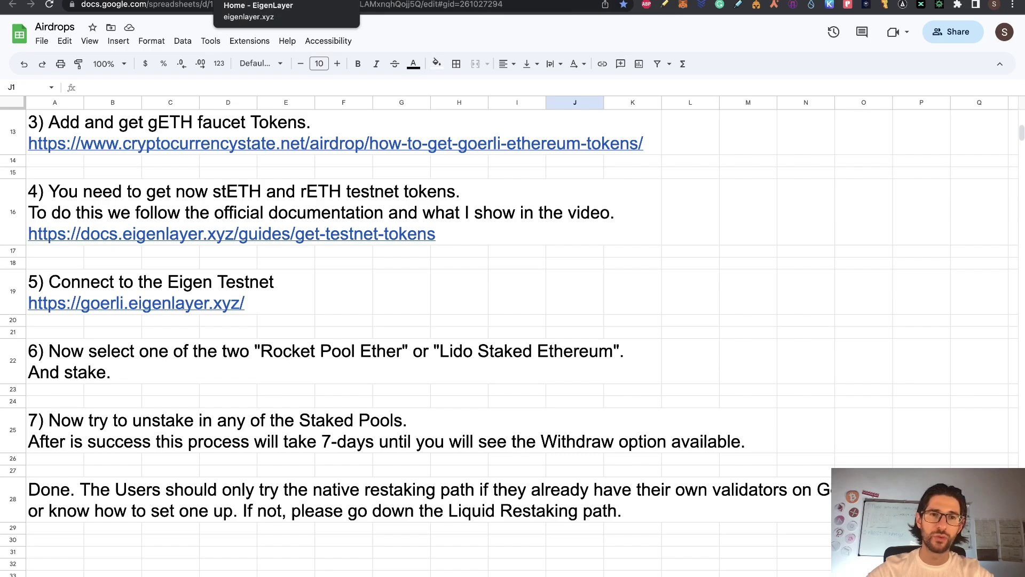
left_click(256, 1)
key("ctrl+Tab")
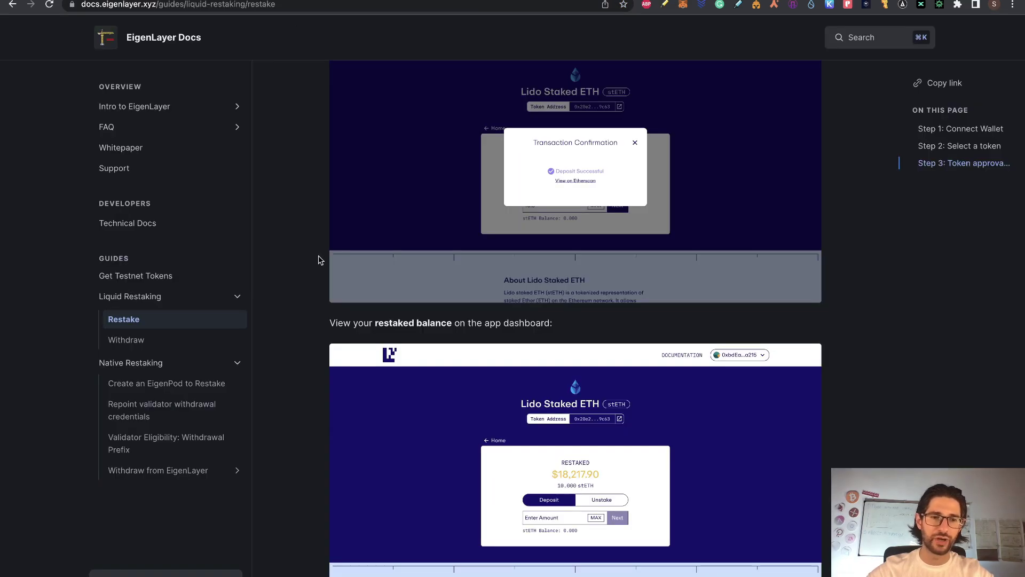
left_click(158, 361)
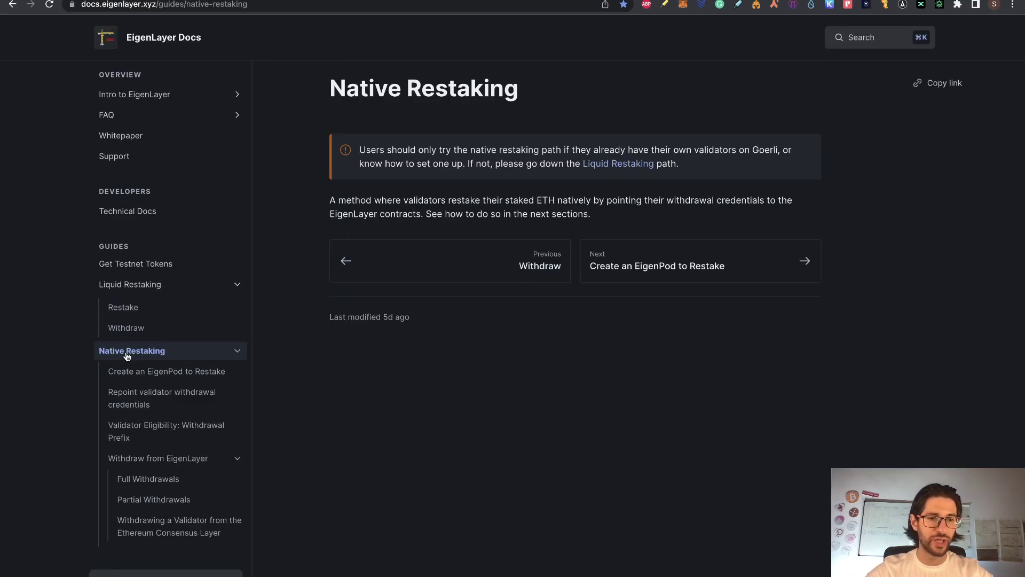
left_click(700, 261)
scroll(484, 275, "down", 10)
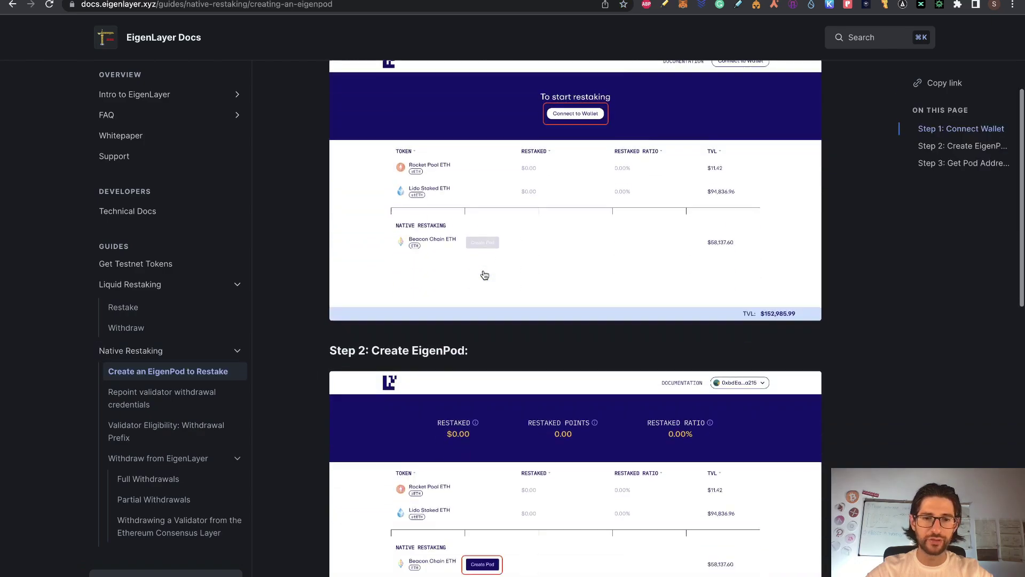
scroll(484, 275, "down", 8)
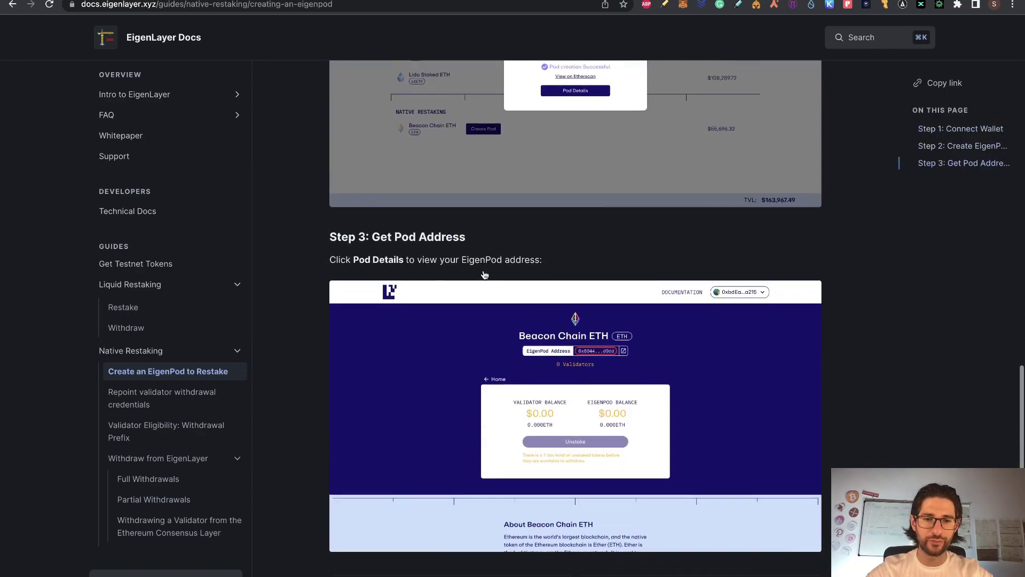
left_click(752, 526)
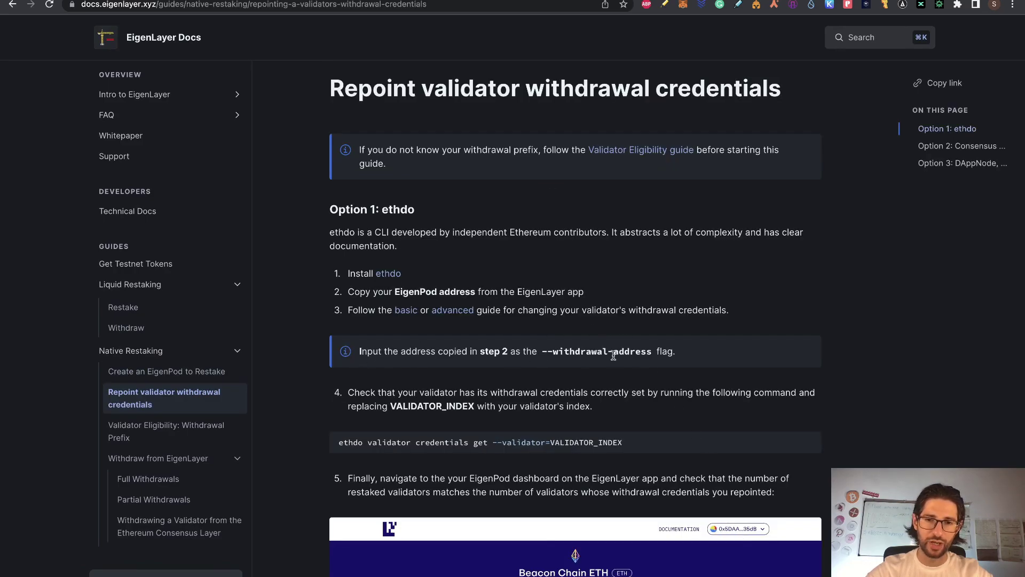
left_click_drag(673, 351, 478, 351)
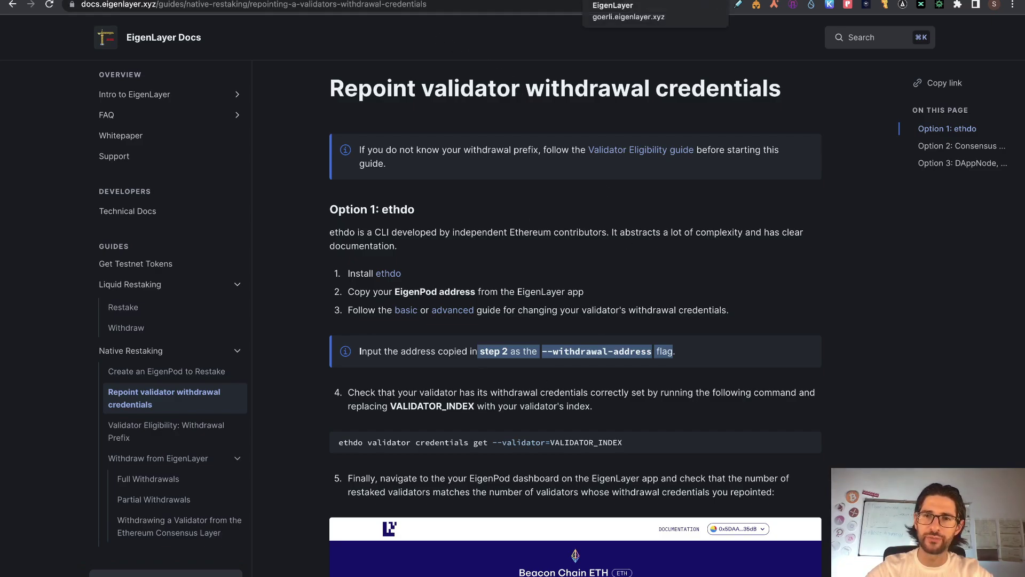
Switch to the EigenLayer Goerli app, create an EigenPod with MetaMask confirmation, view its details, and return to the dashboard.
left_click(566, 2)
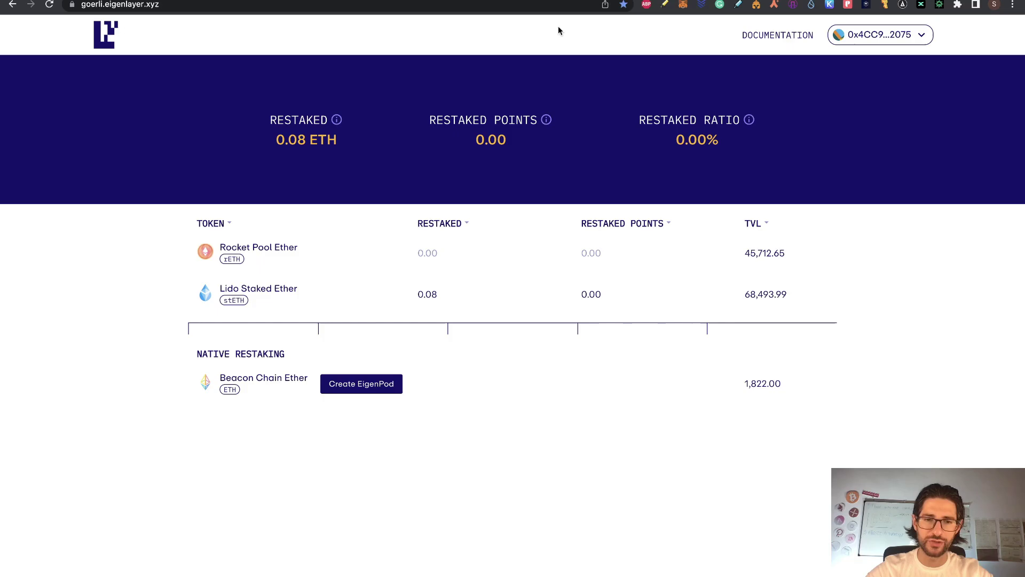
left_click(357, 386)
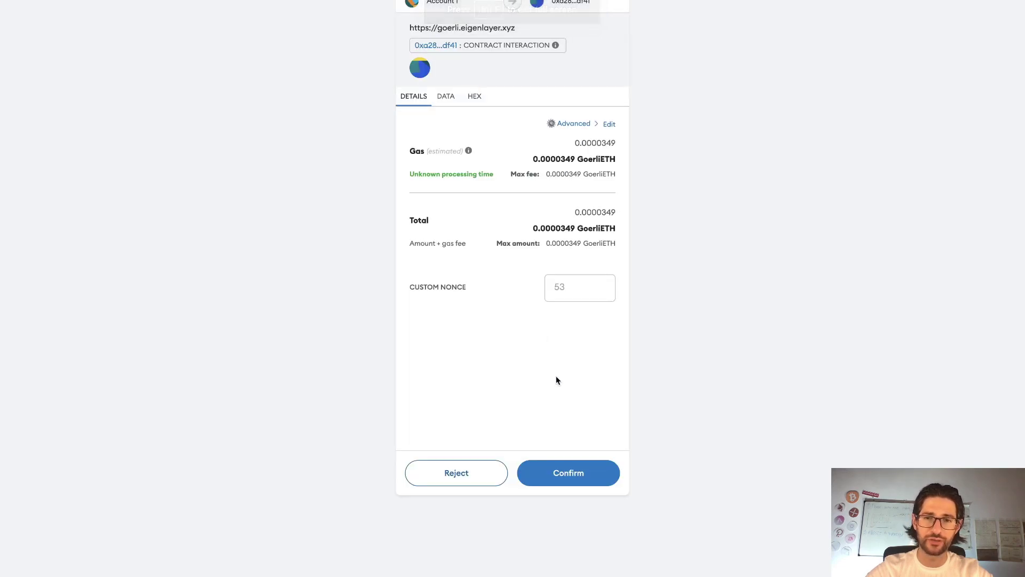
left_click(588, 475)
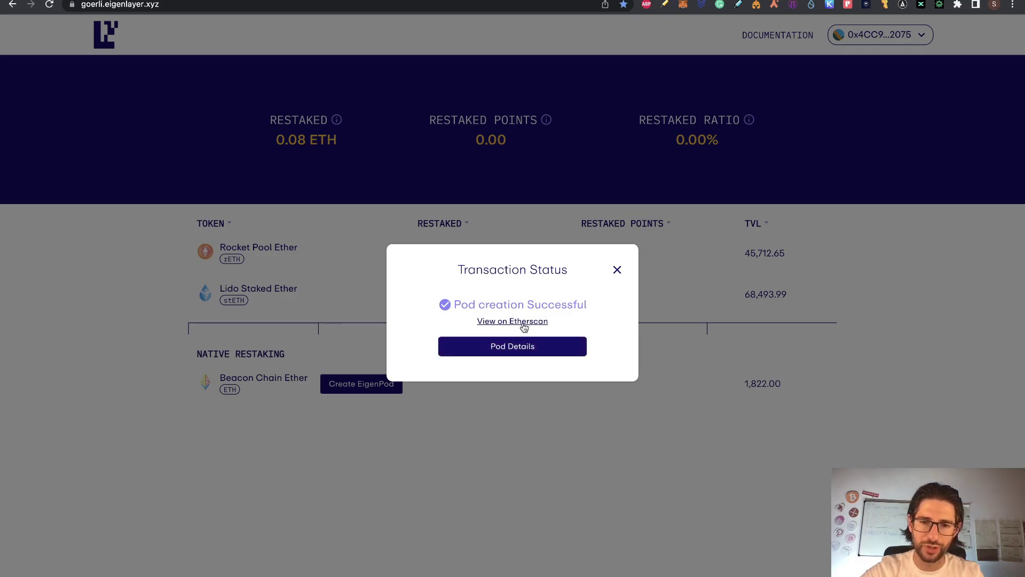
left_click(541, 351)
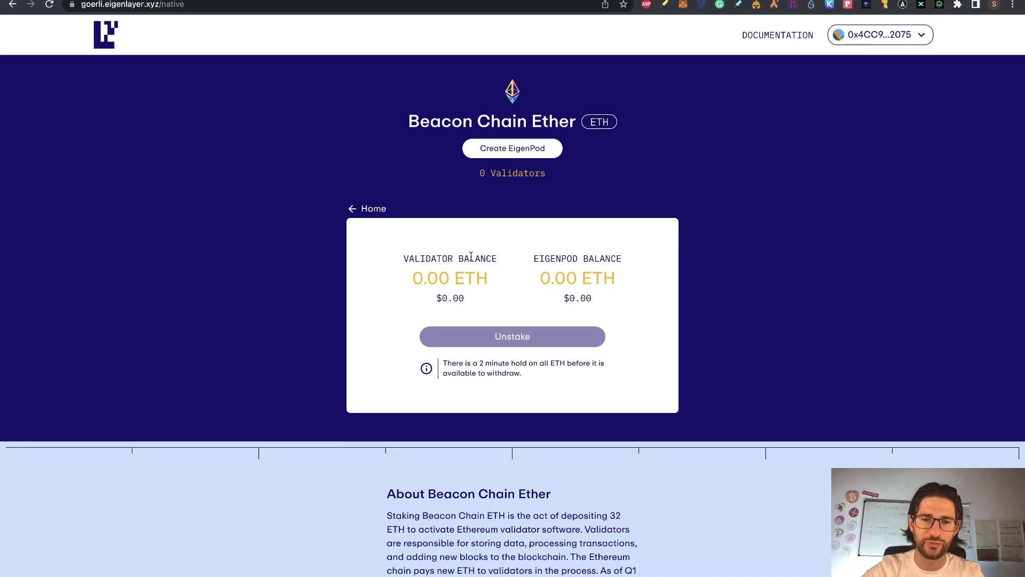
left_click(377, 210)
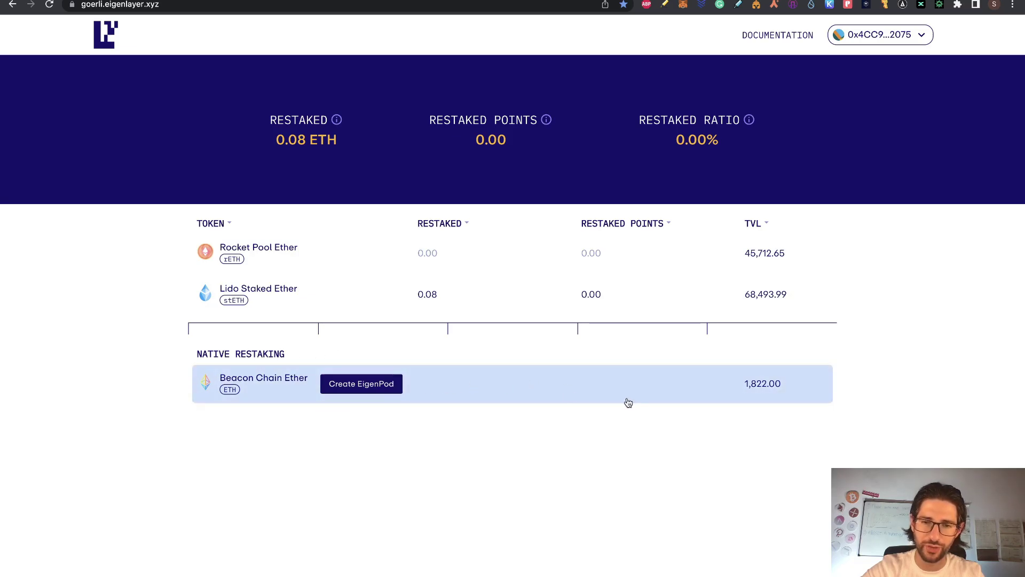
Switch to the Crypto Currency State site and look over the Discord and app offers on its Subscriptions page.
key("ctrl+Tab")
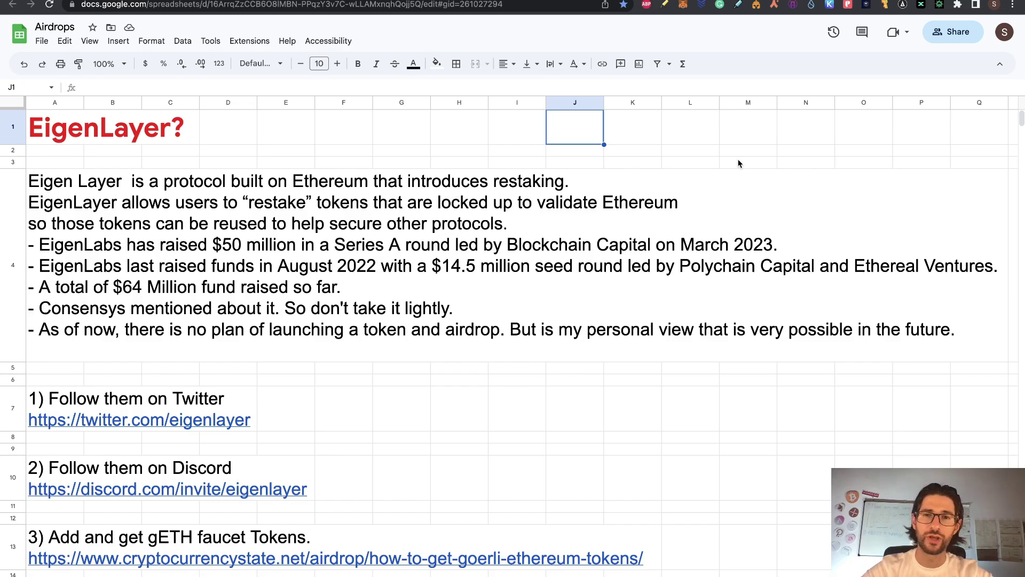
key("ctrl+Tab")
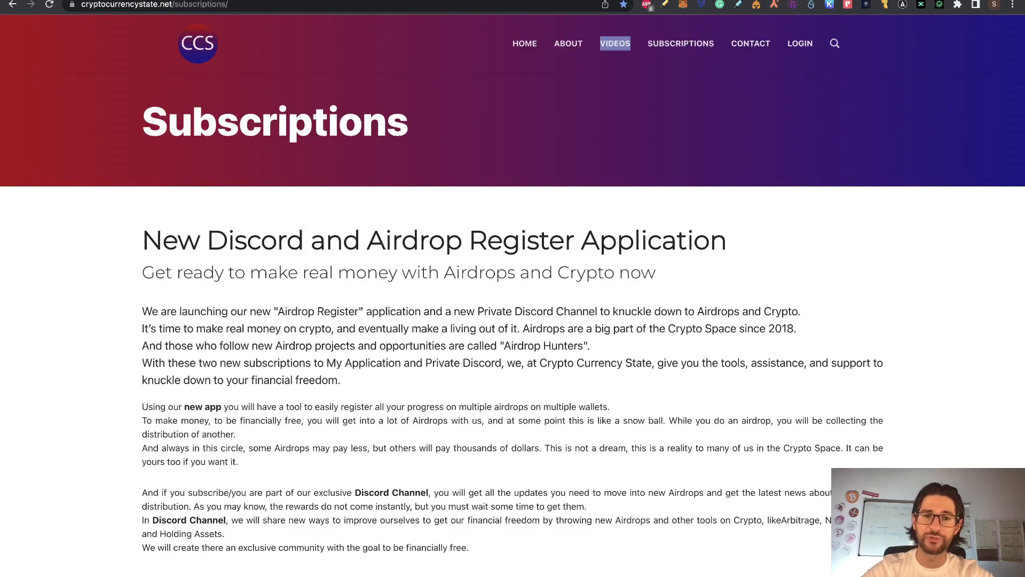
scroll(716, 344, "down", 10)
scroll(717, 348, "up", 10)
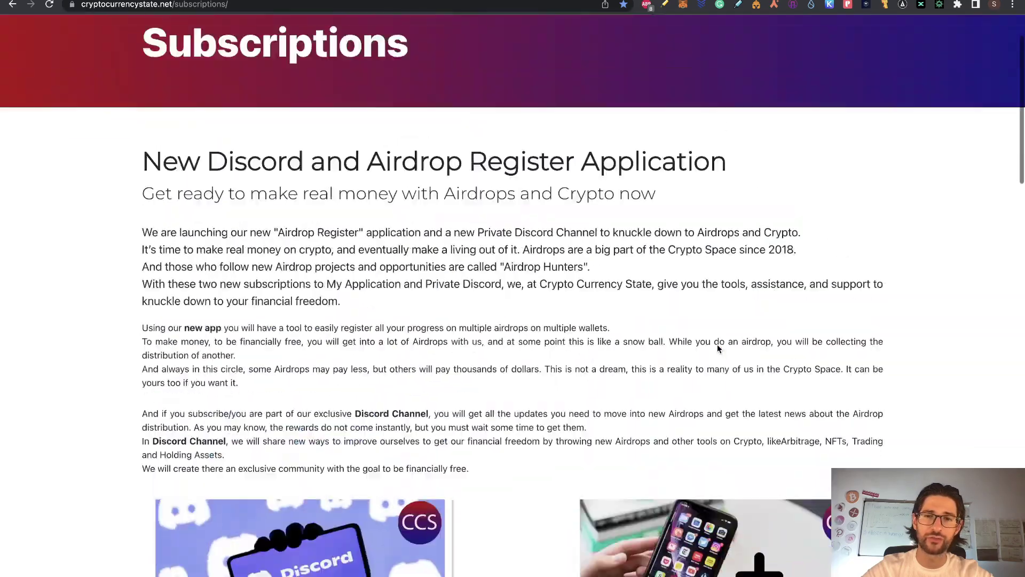
key("ctrl+Tab")
key("ctrl+Tab")
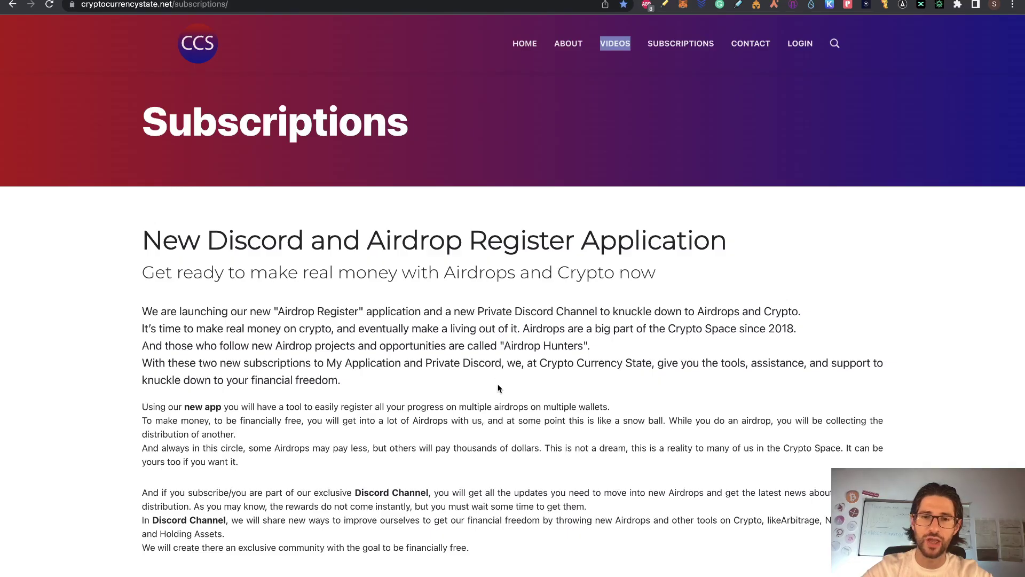
scroll(498, 388, "down", 10)
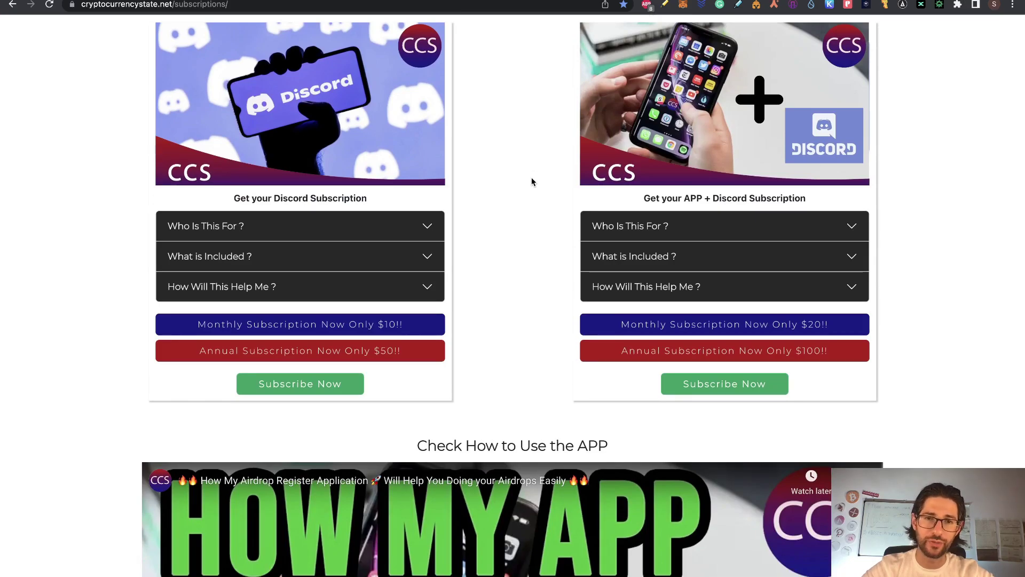
scroll(531, 181, "up", 3)
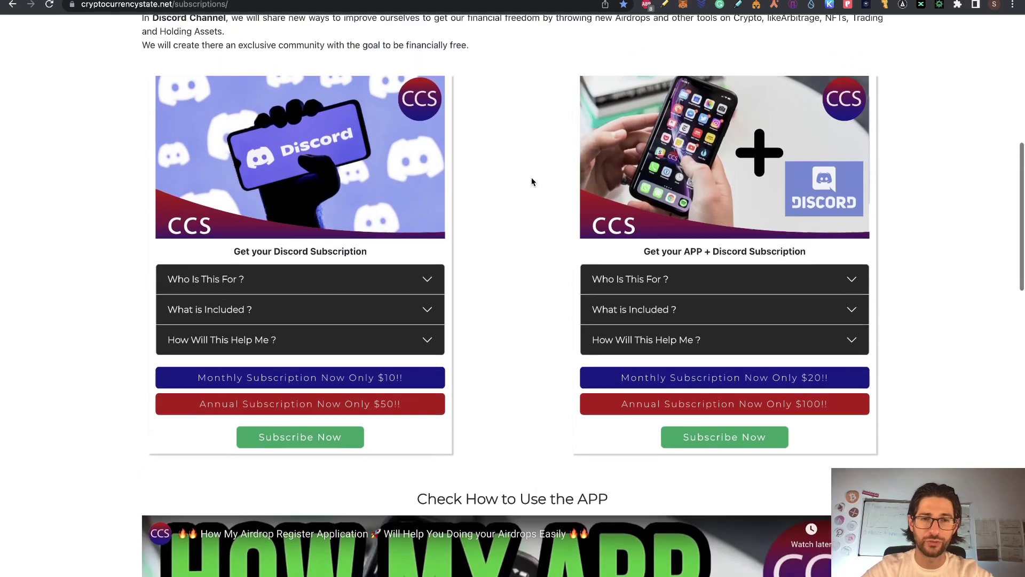